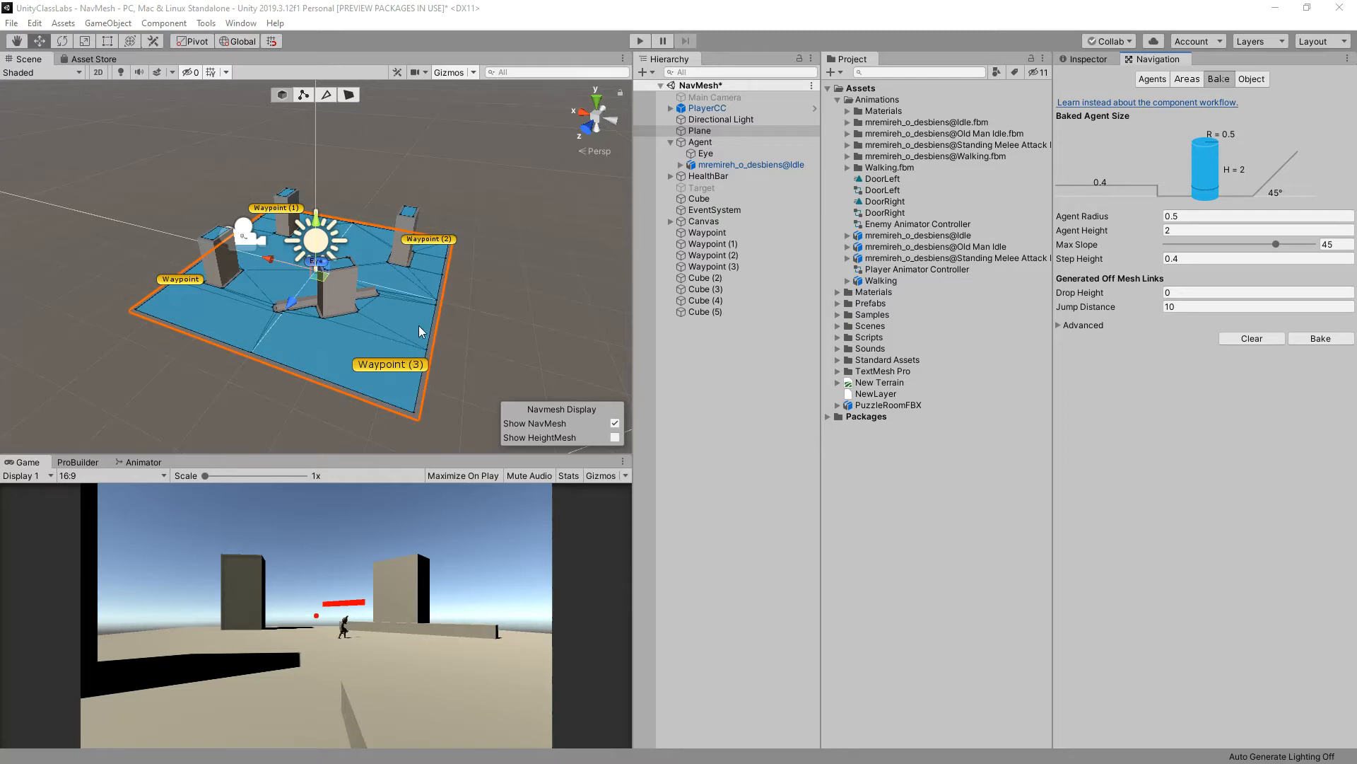
Step: Duplicate the ground Plane and place the copy directly below the original in the object list
scroll(460, 389, "up", 5)
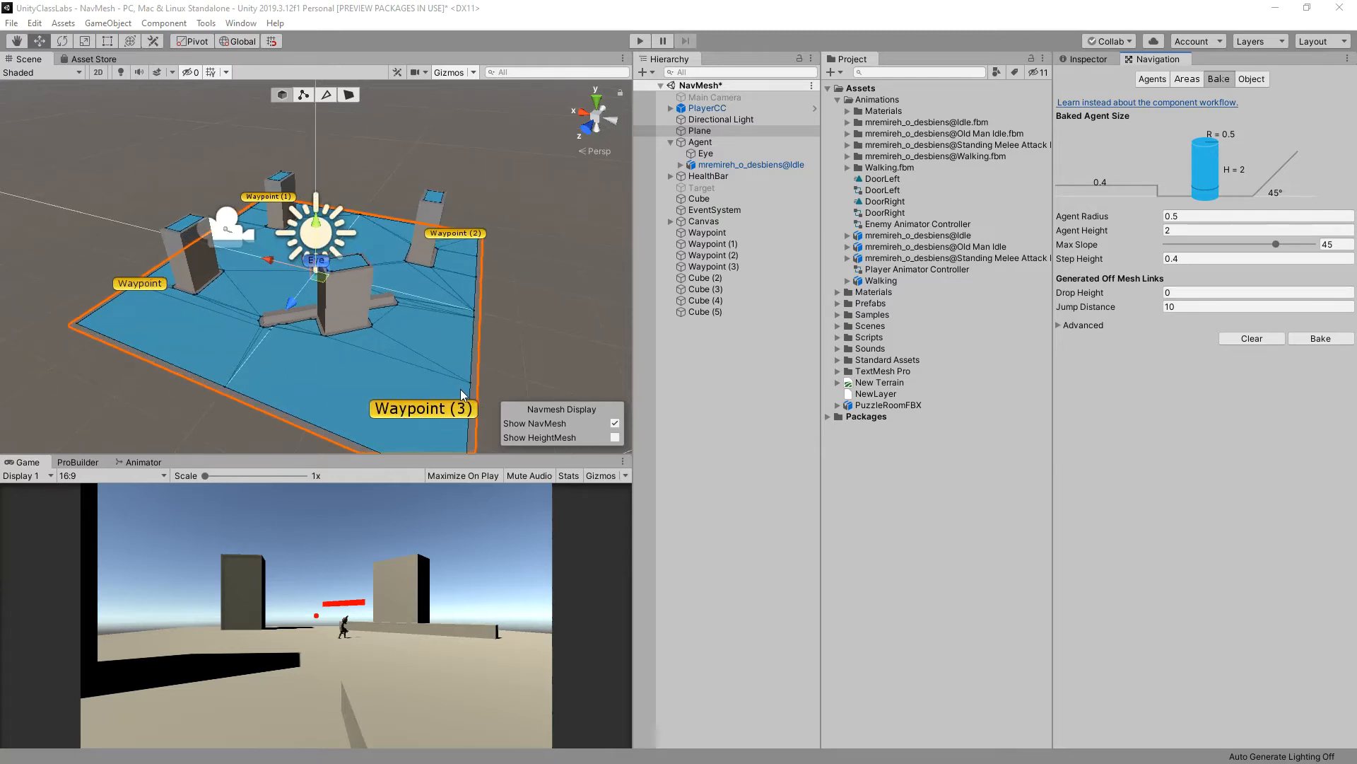
middle_click_drag(419, 348, 315, 297)
scroll(323, 328, "up", 5)
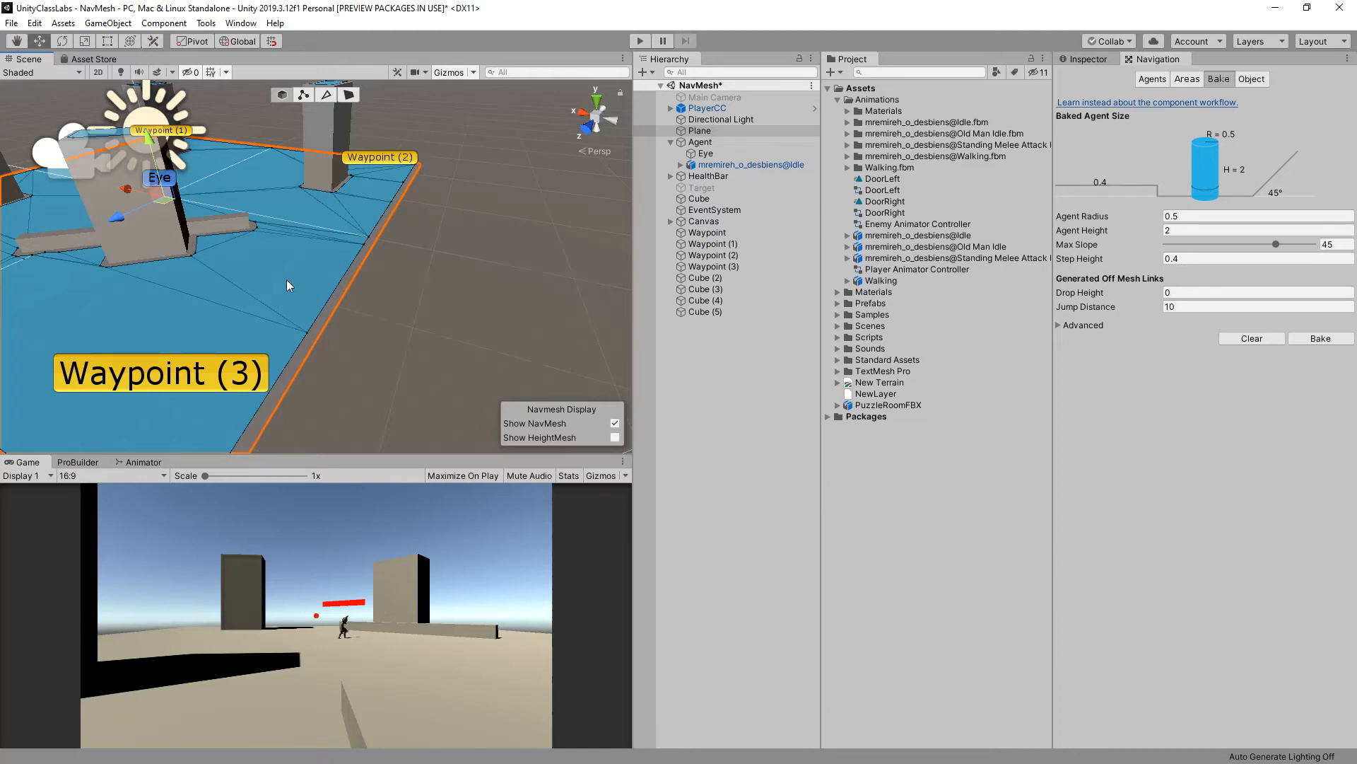
scroll(283, 283, "down", 5)
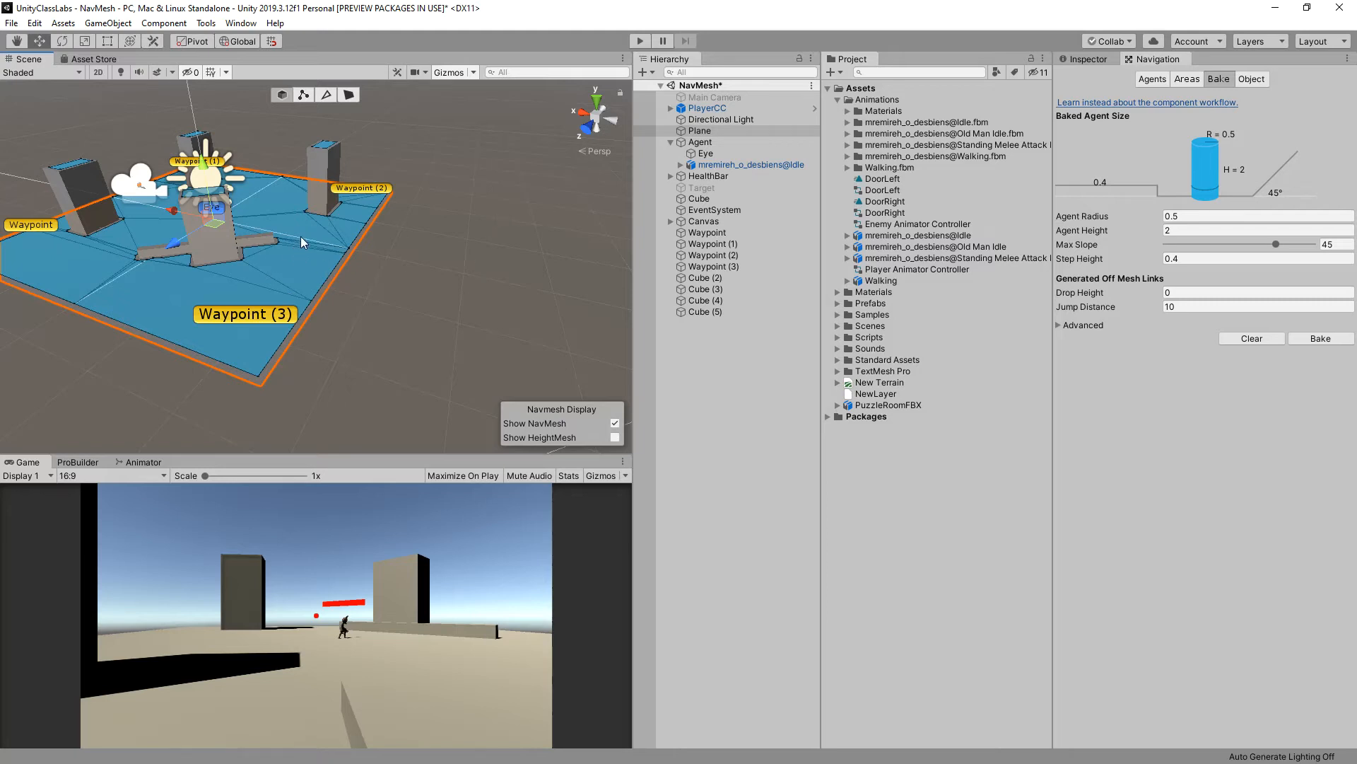
key("ctrl+d")
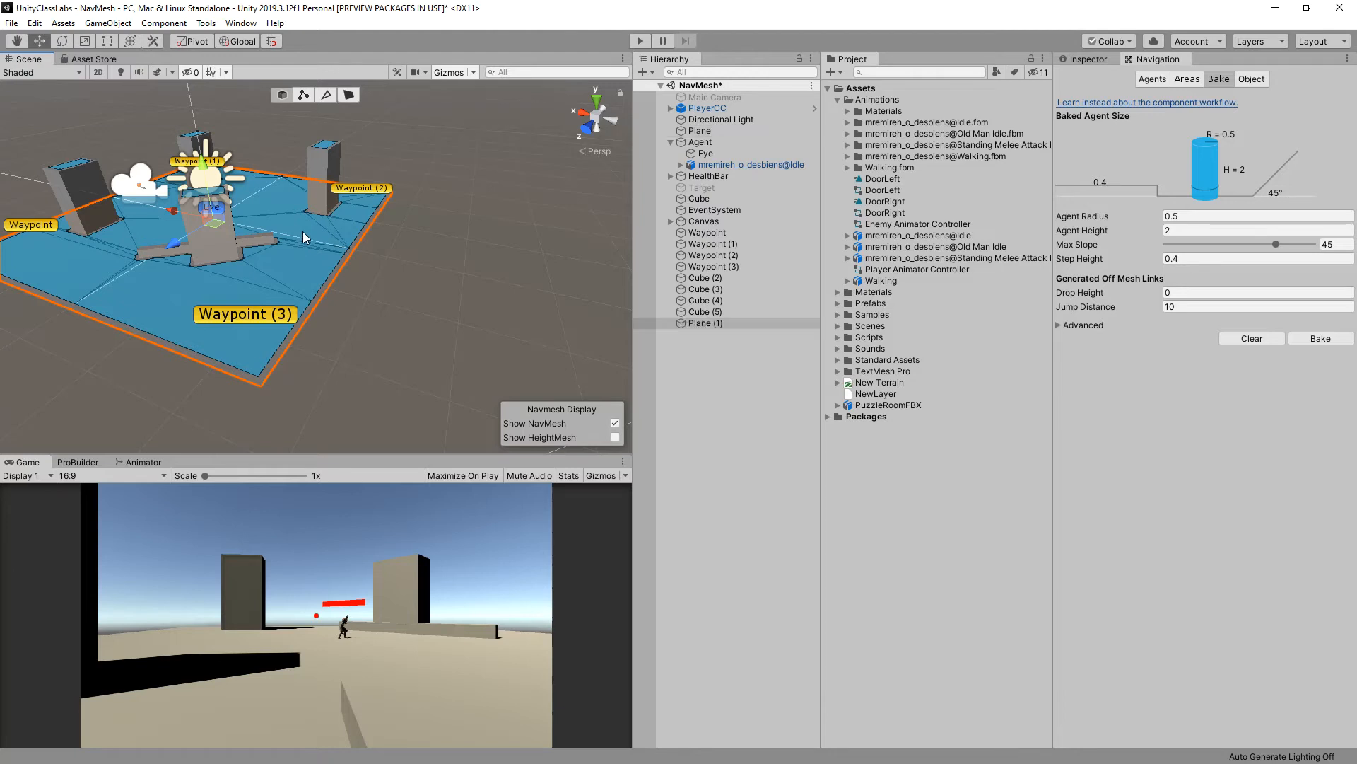
left_click_drag(718, 326, 713, 136)
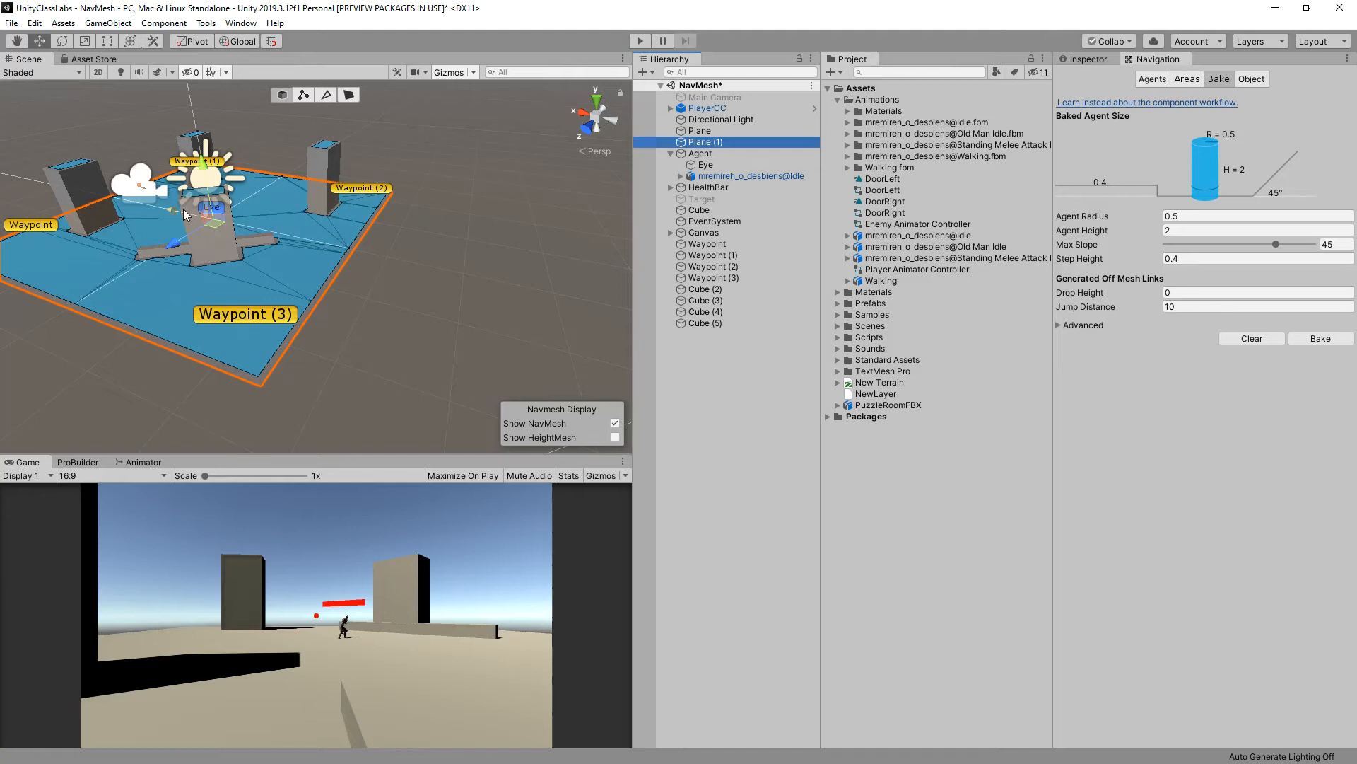
Step: Scale the duplicated plane down uniformly to about 2.36 in X and Z and move it to about X -39.9, leaving a narrow gap beside the original
scroll(184, 209, "down", 3)
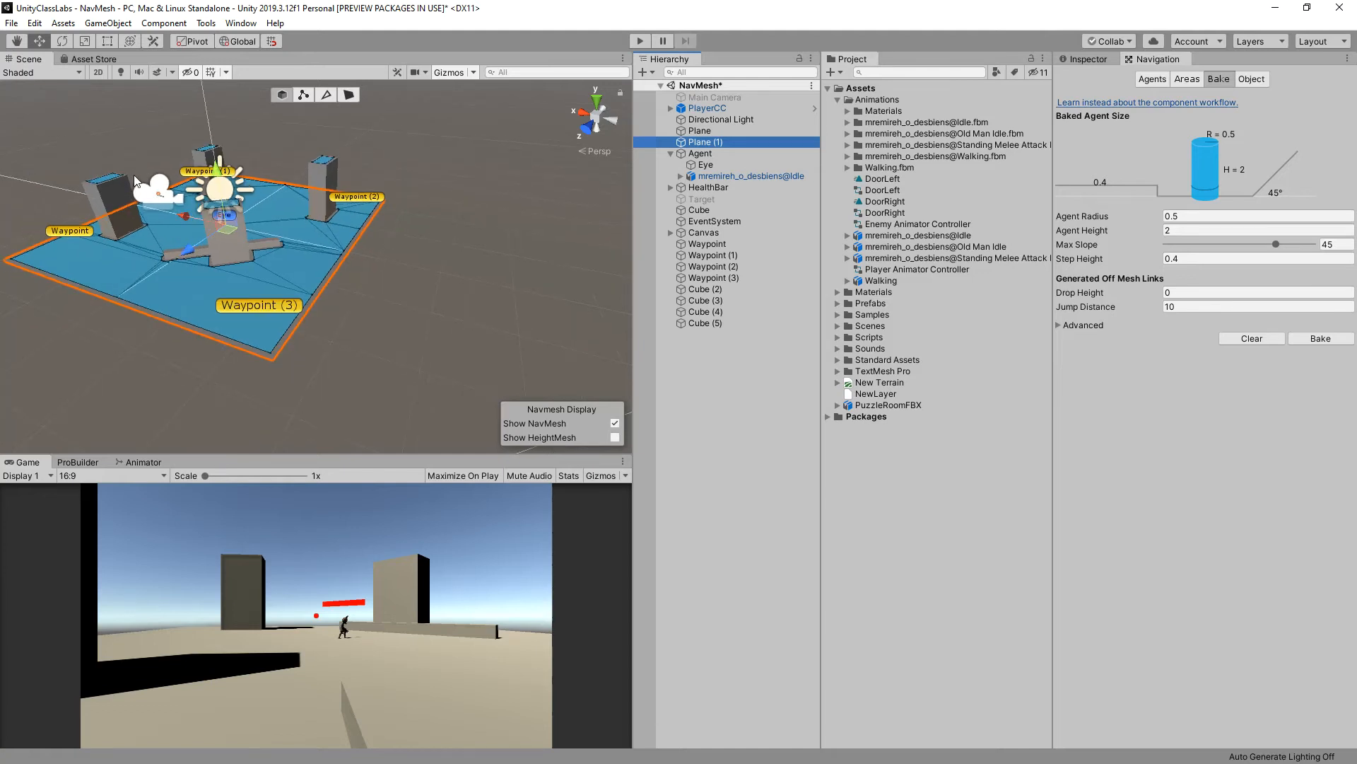
left_click_drag(197, 226, 417, 280)
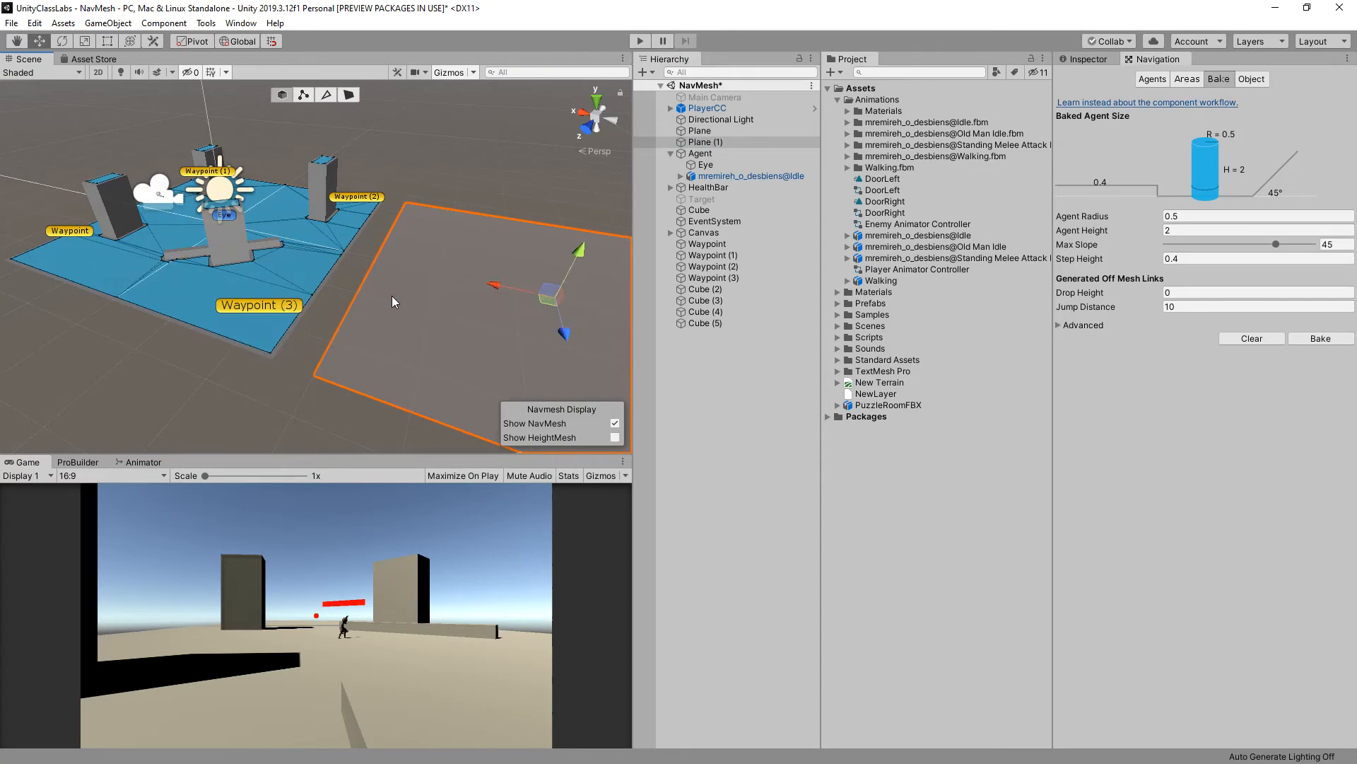
key("r")
left_click_drag(553, 300, 589, 349)
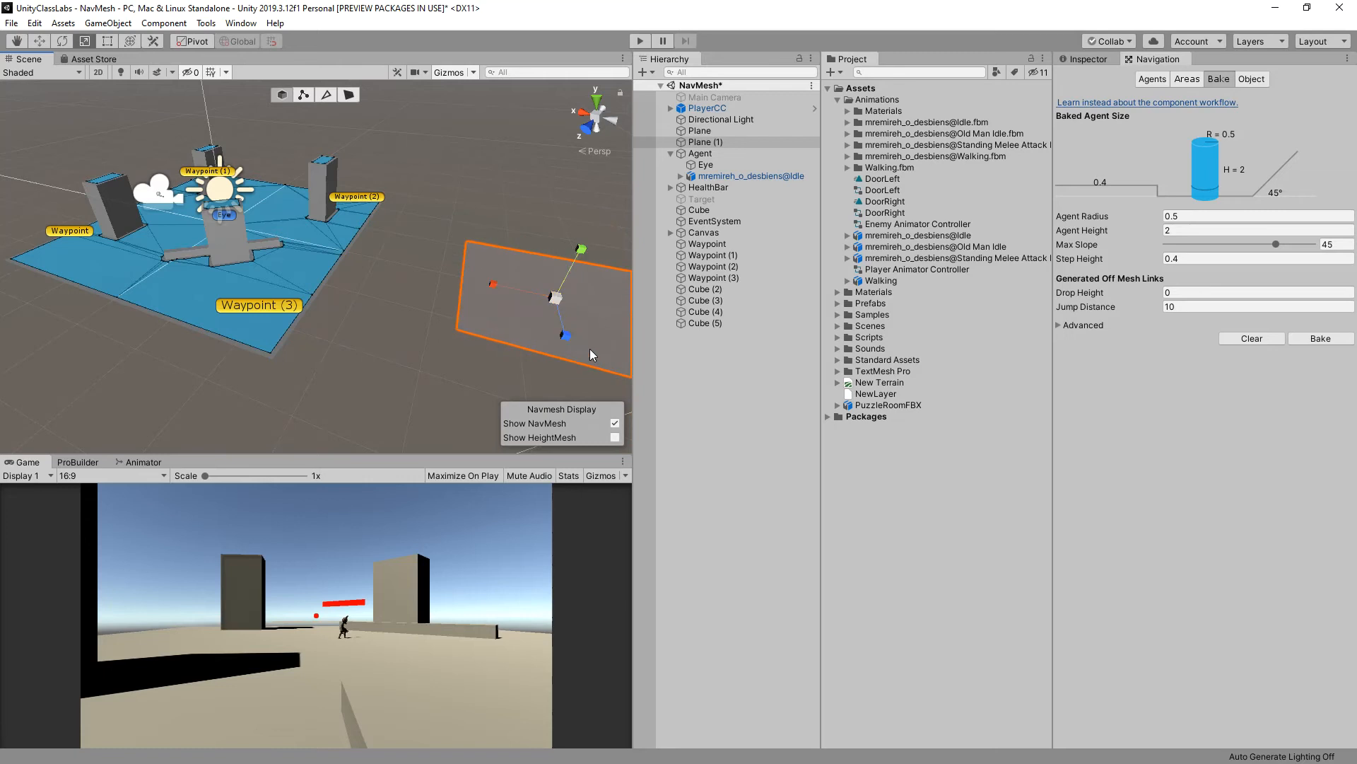
key("w")
left_click_drag(506, 291, 417, 262)
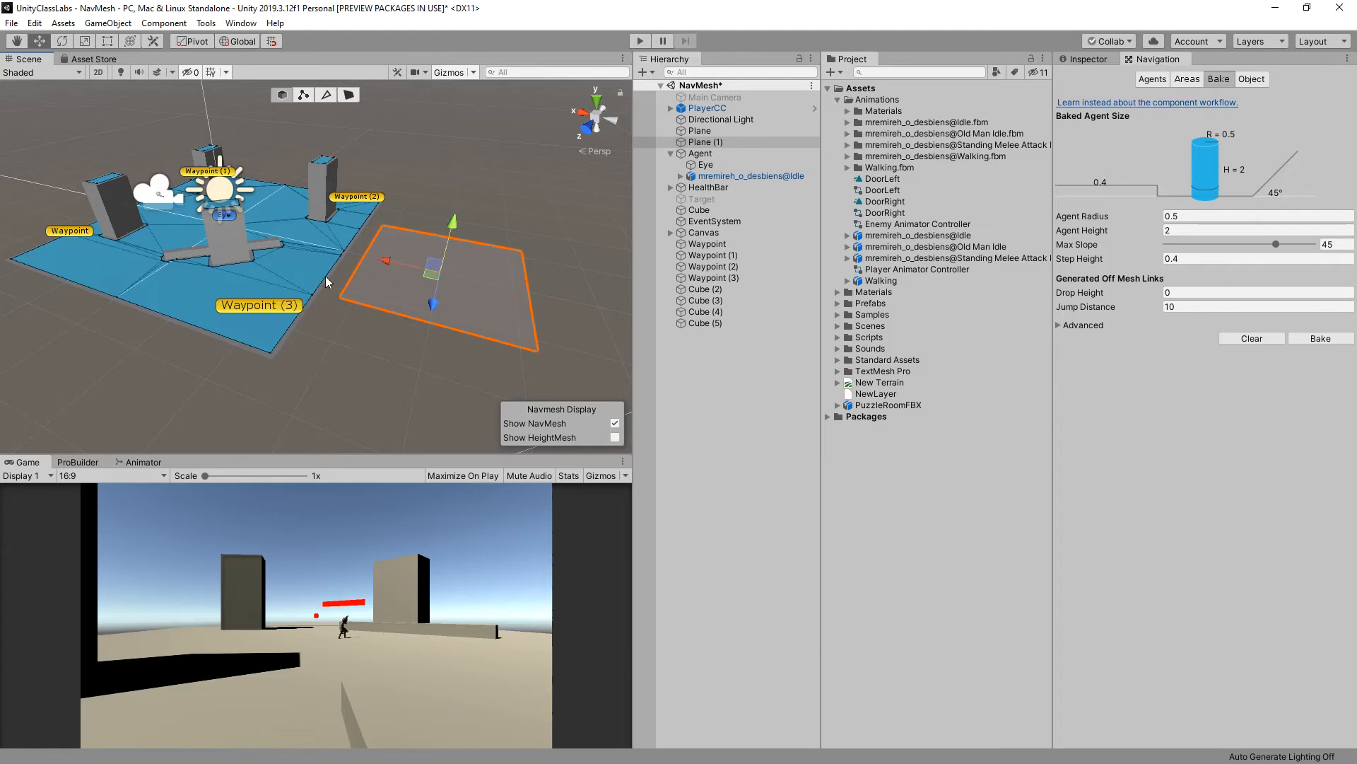
Step: Check the original plane's static flags and object navigation settings, including Navigation Static and Off Mesh Link Generation
left_click(1087, 59)
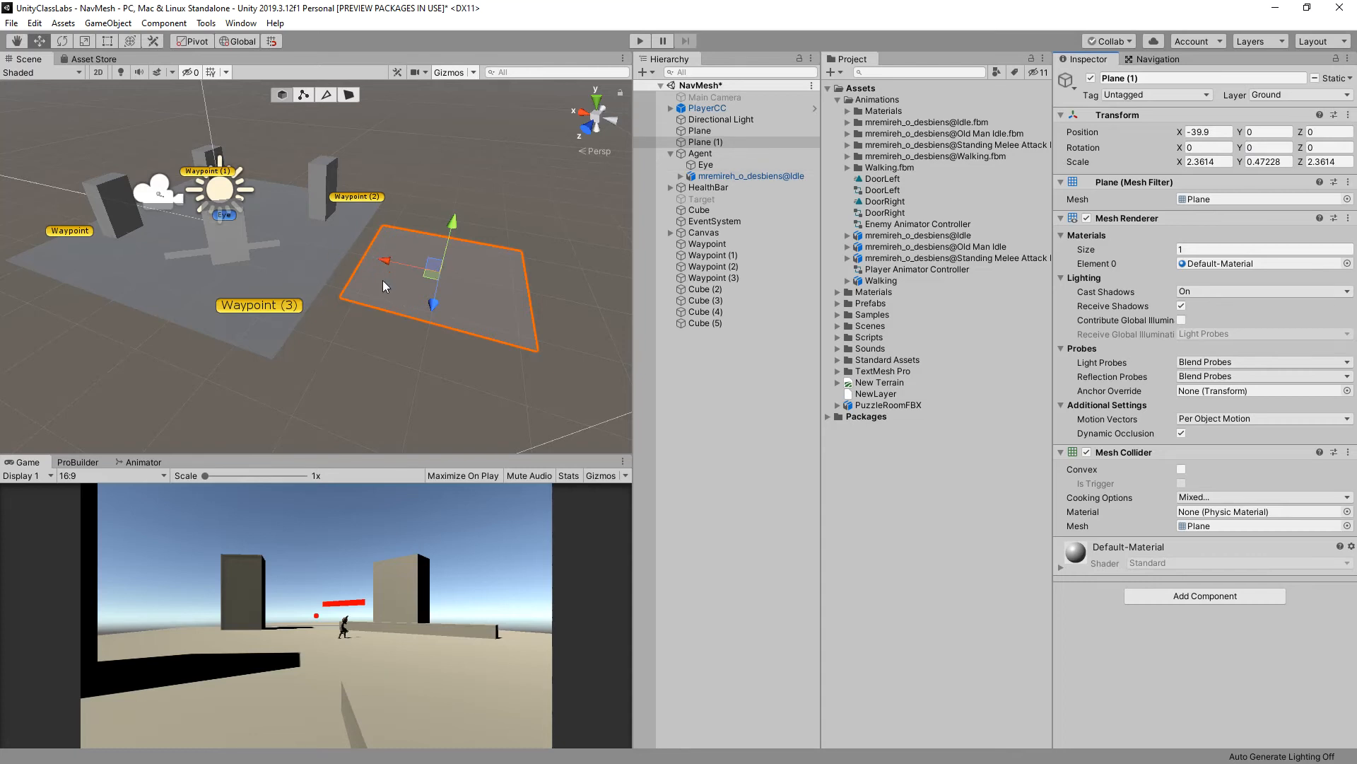
left_click(297, 256)
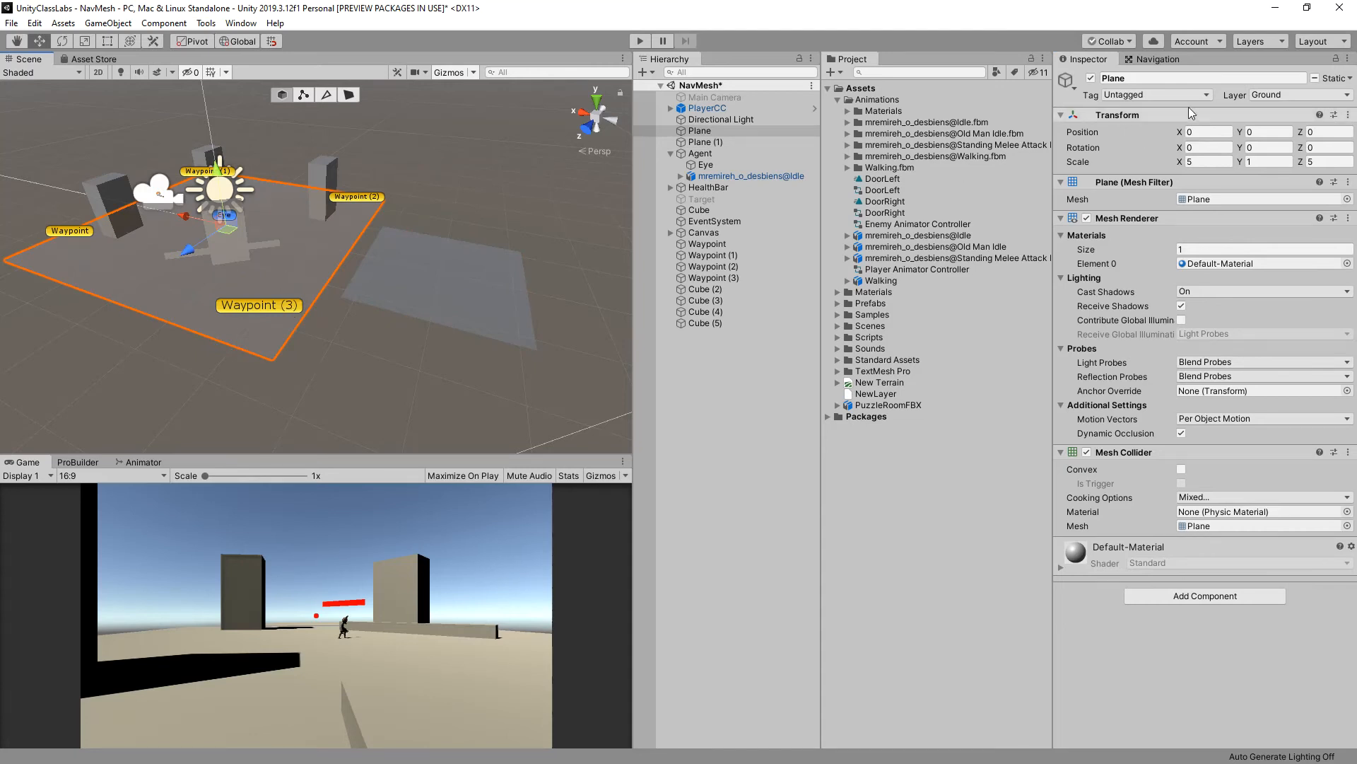
left_click(480, 304)
left_click(334, 258)
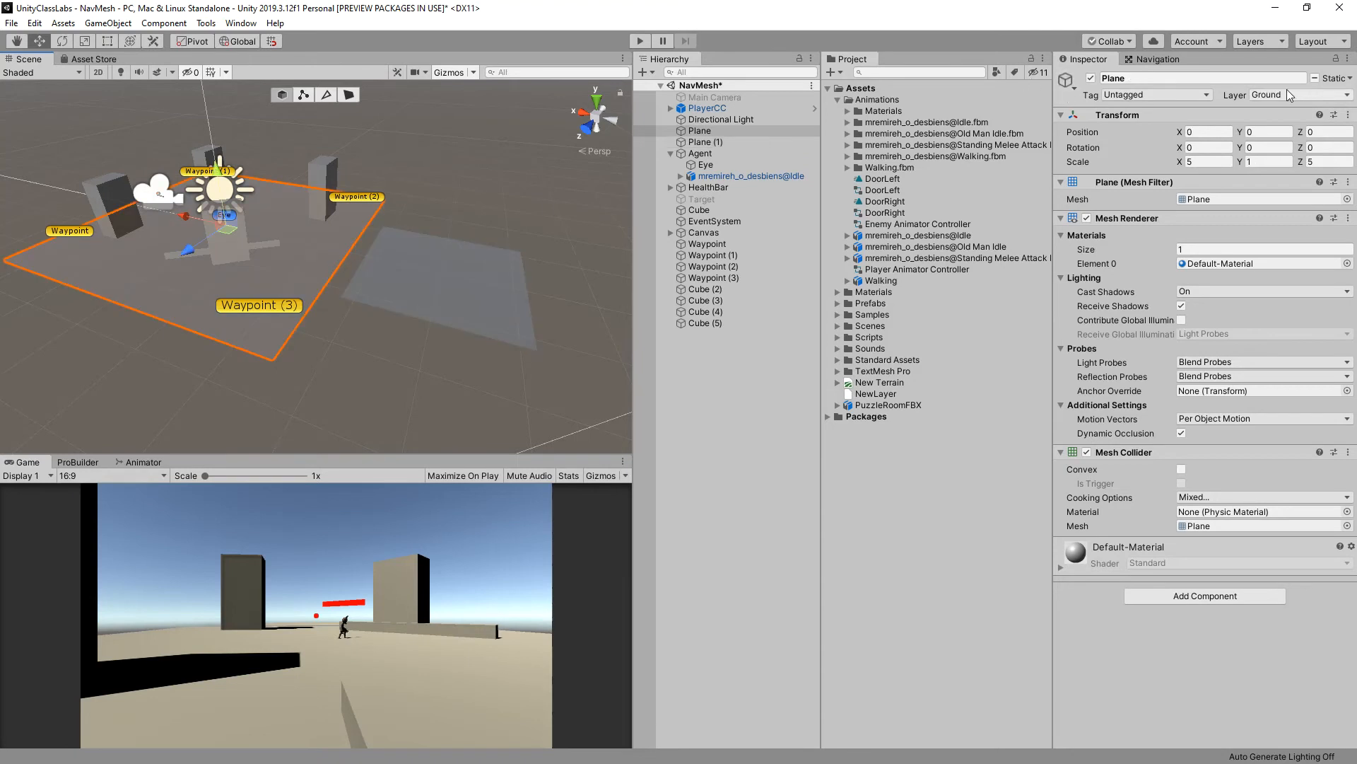
left_click(1350, 78)
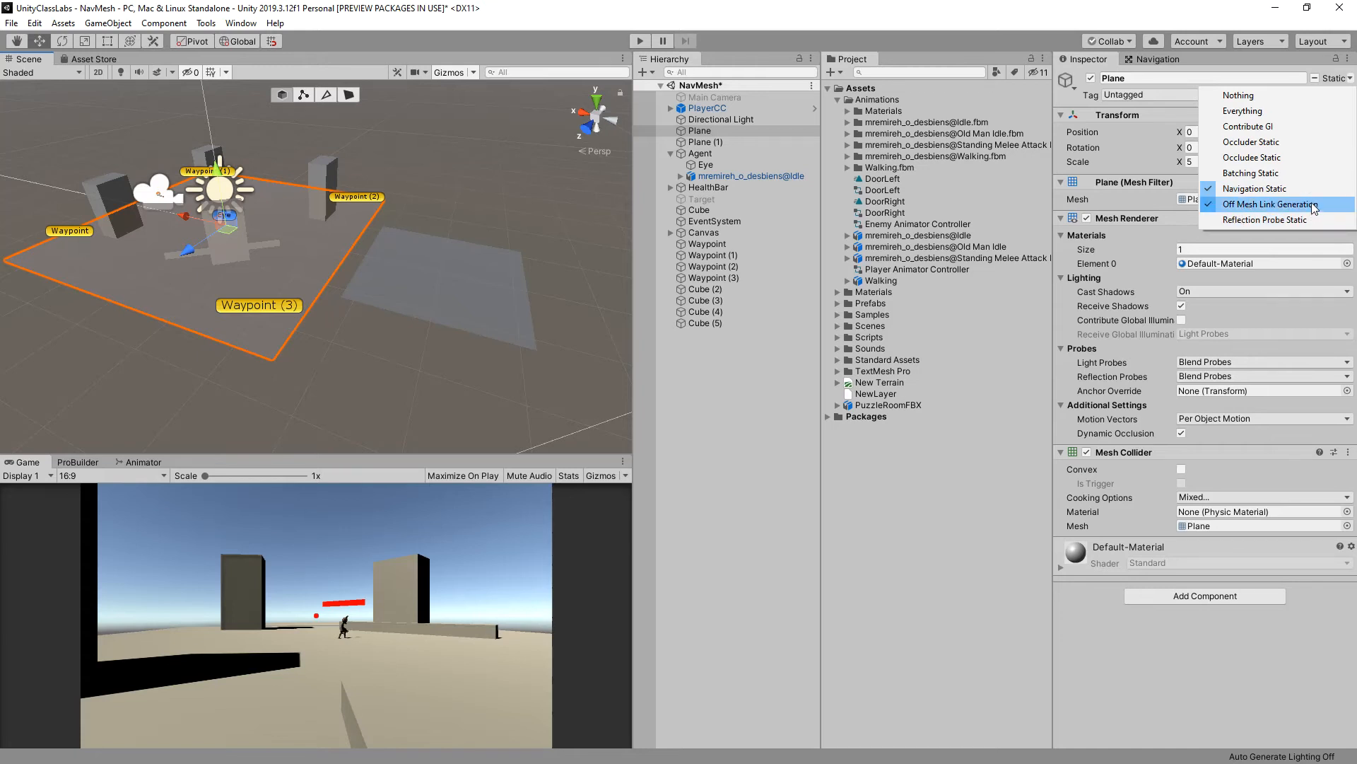
left_click(1165, 59)
left_click(1166, 60)
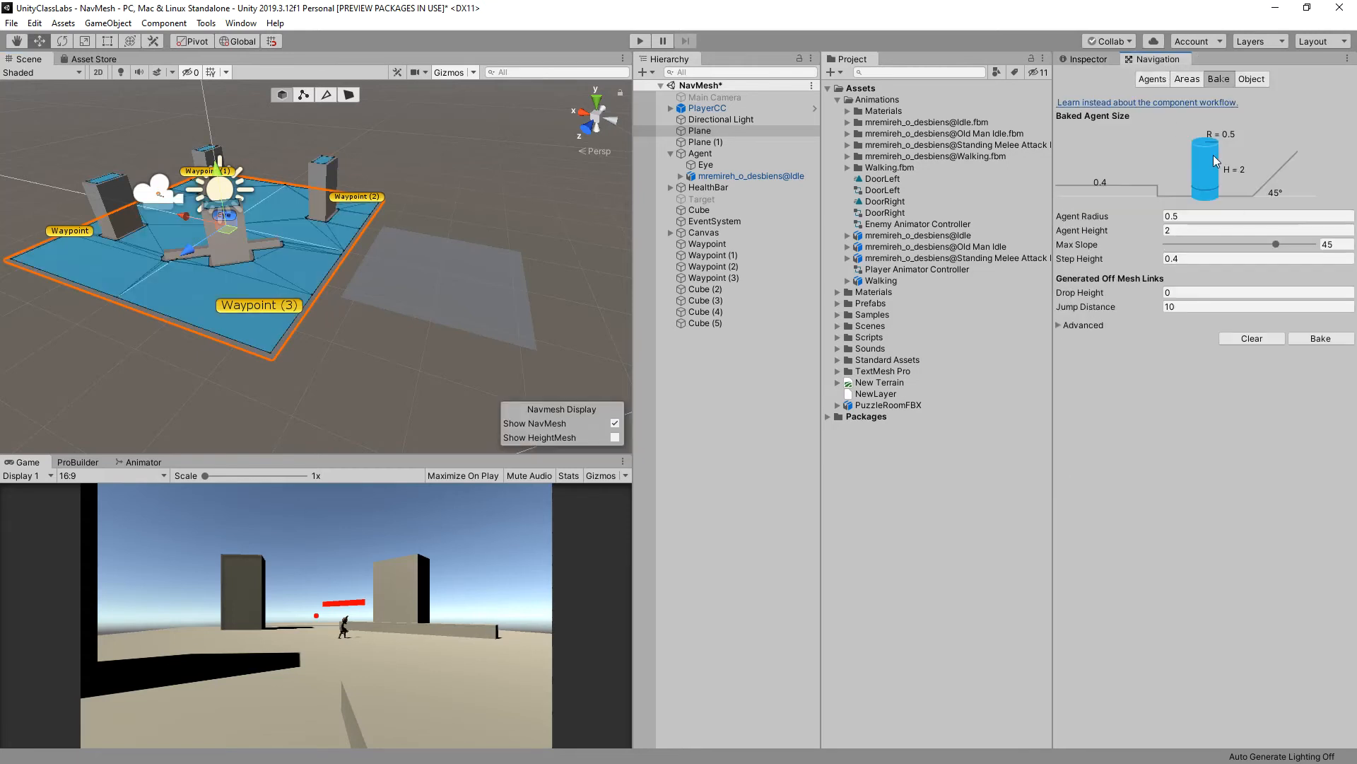
left_click(1252, 79)
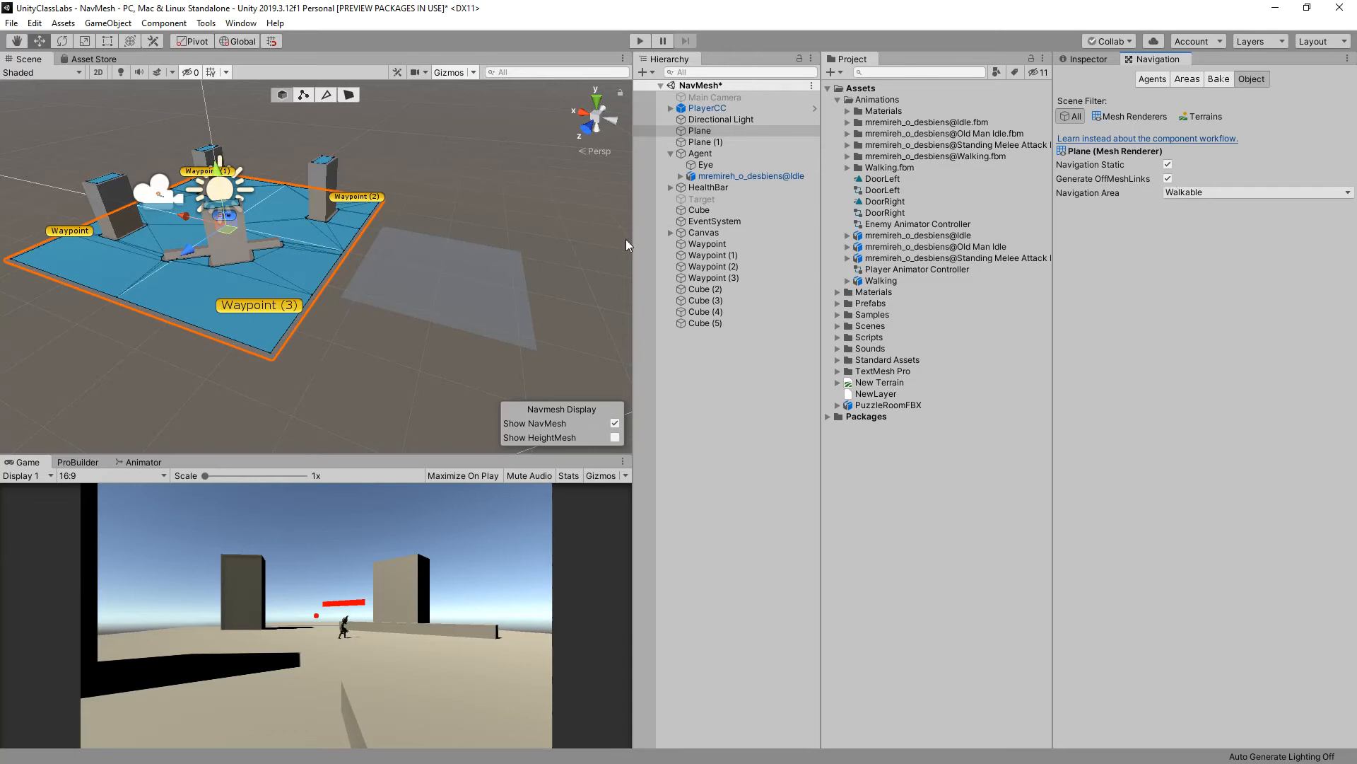
Step: Select both planes, rebake the NavMesh and inspect the generated off-mesh links across the gap
left_click(465, 289, "shift")
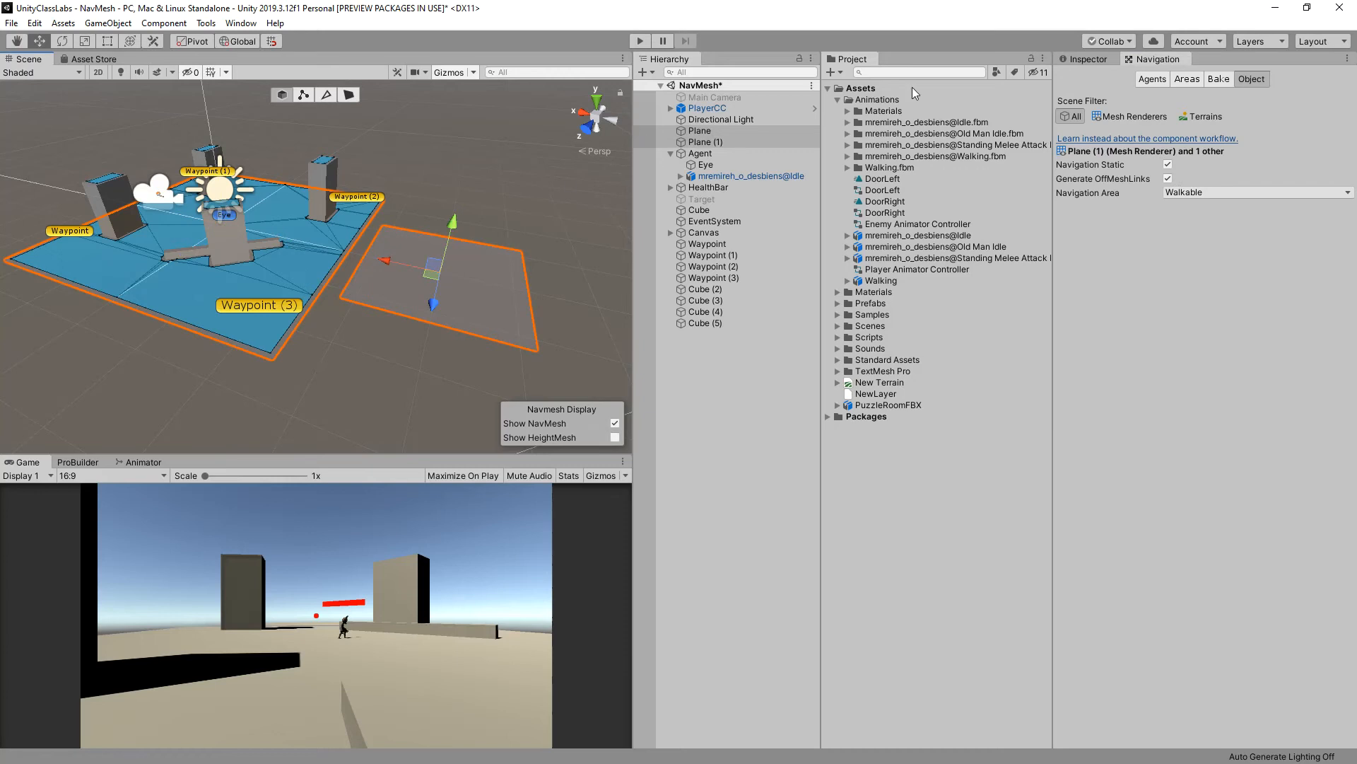
left_click(1219, 79)
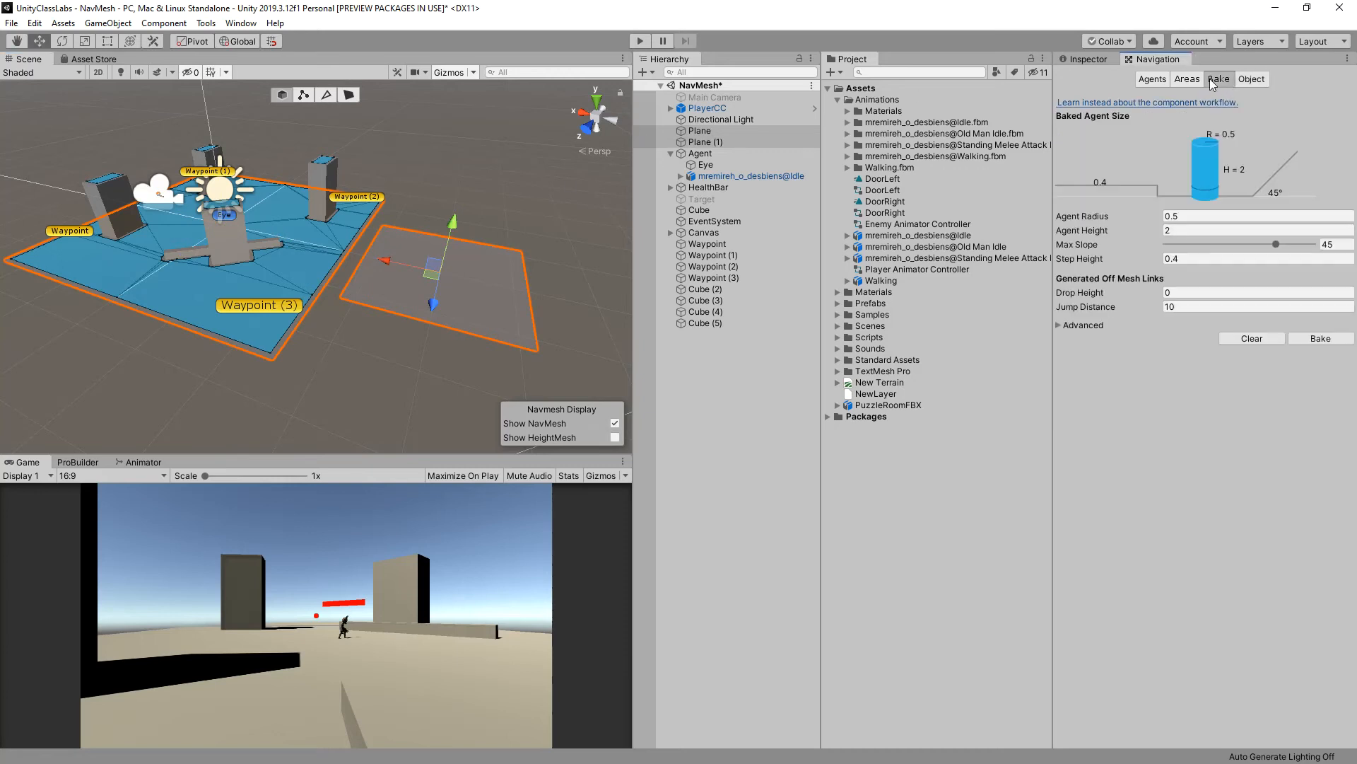
left_click(1321, 338)
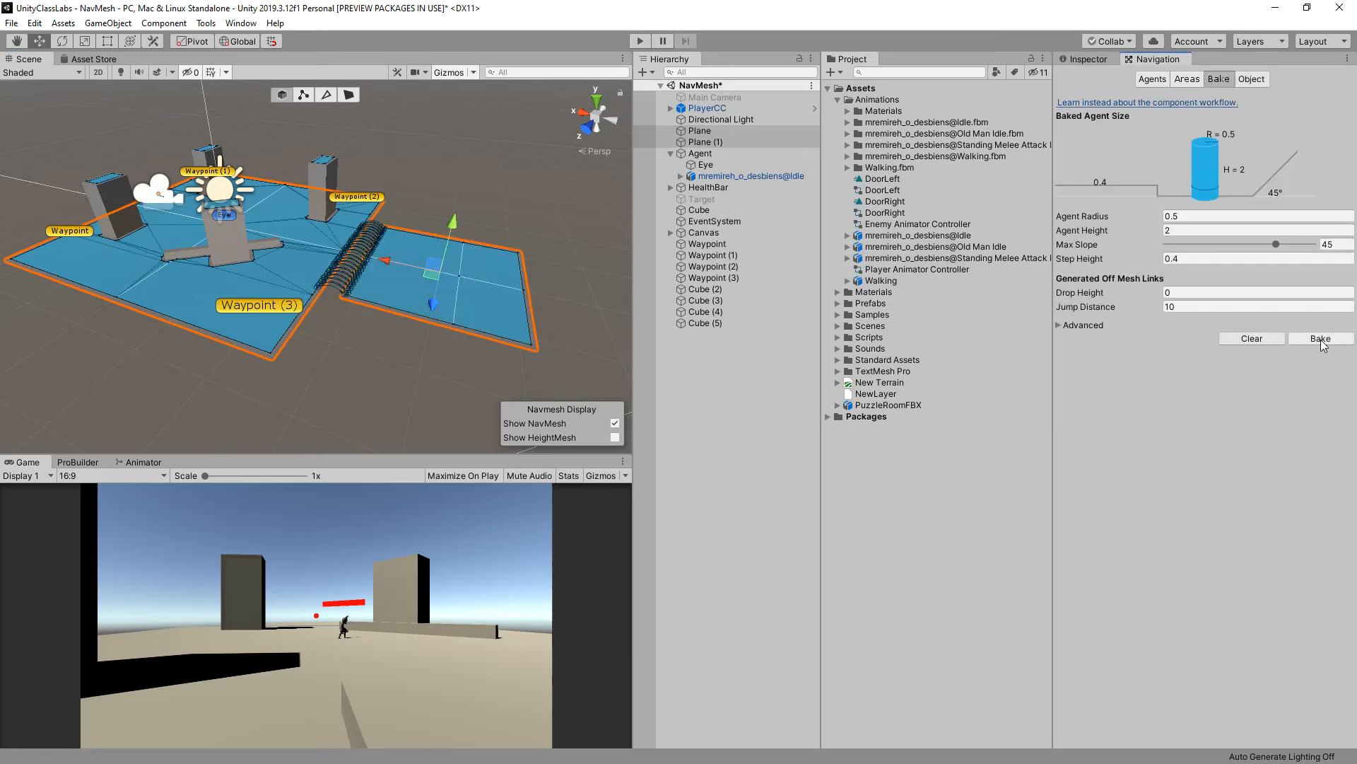
scroll(359, 306, "up", 2)
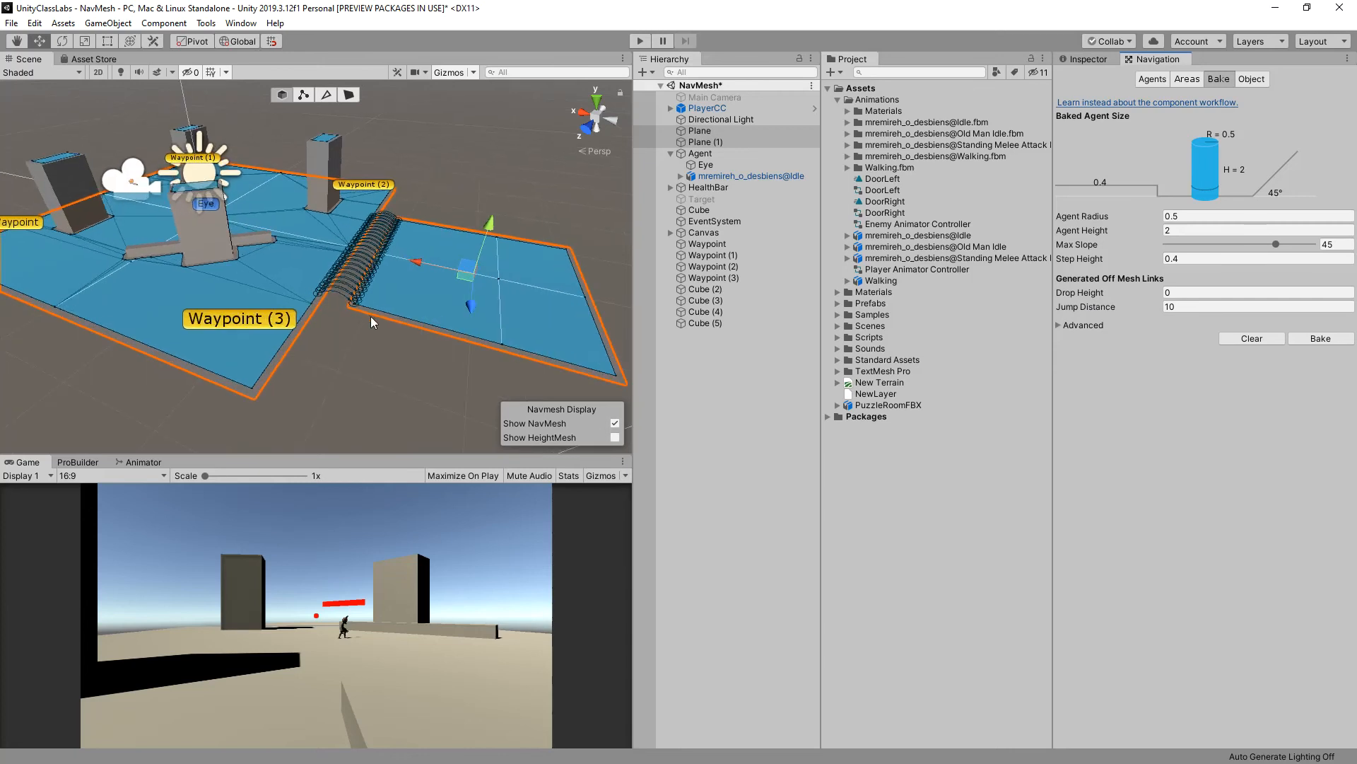
scroll(371, 317, "up", 5)
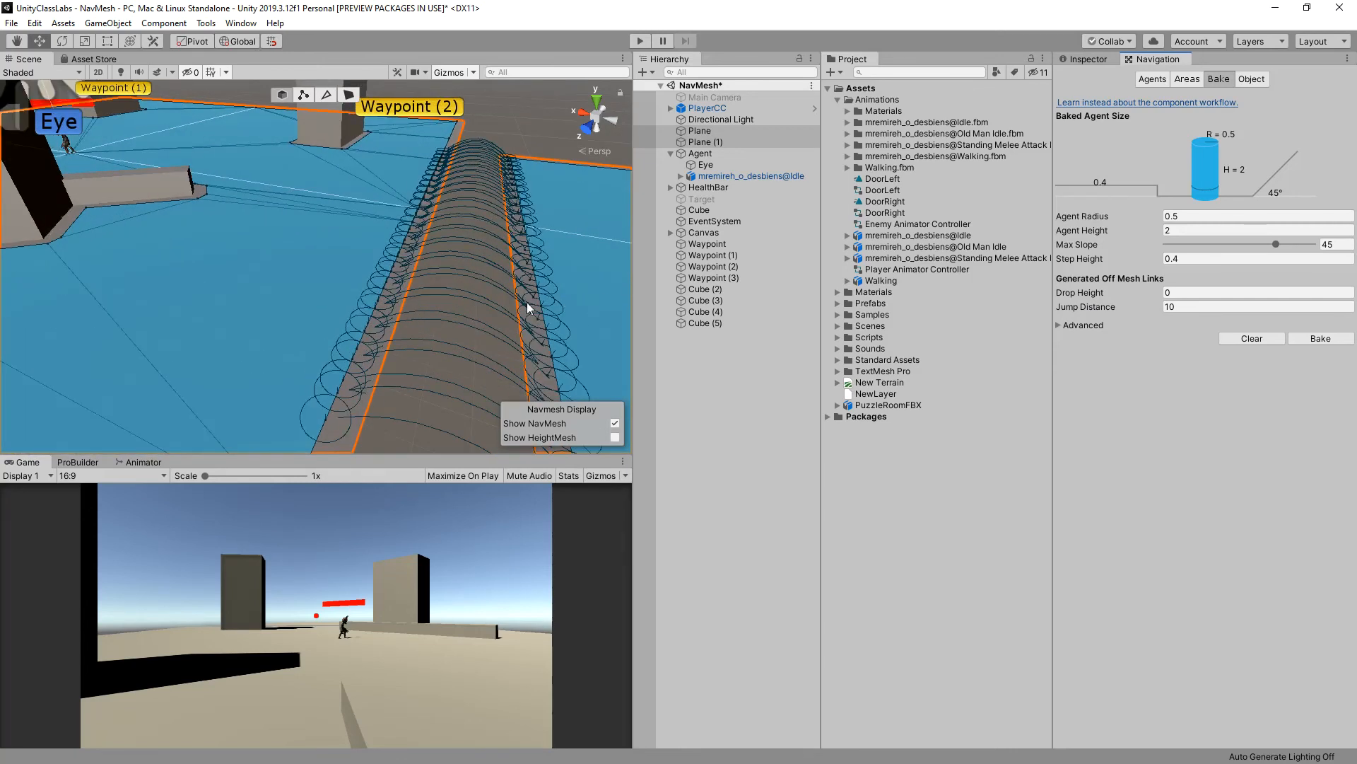
scroll(353, 376, "up", 2)
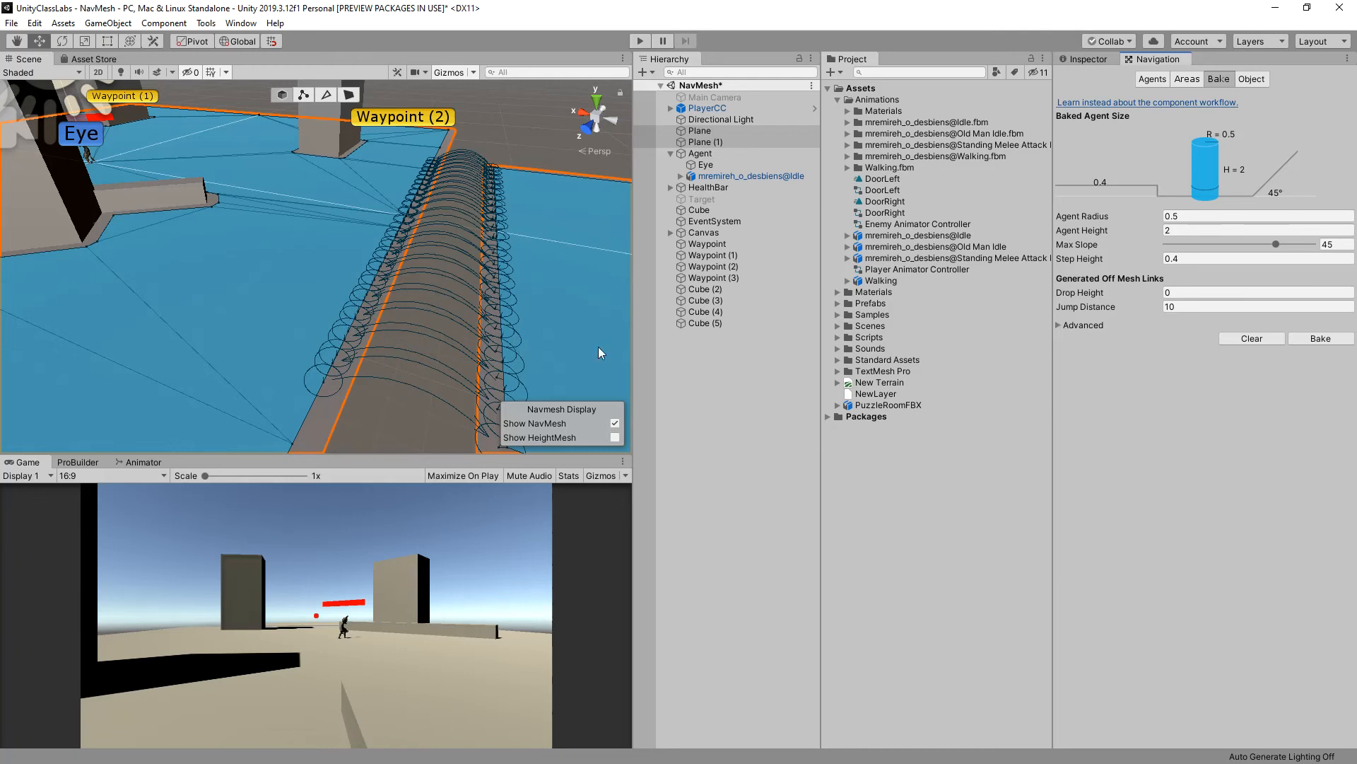
scroll(502, 342, "down", 5)
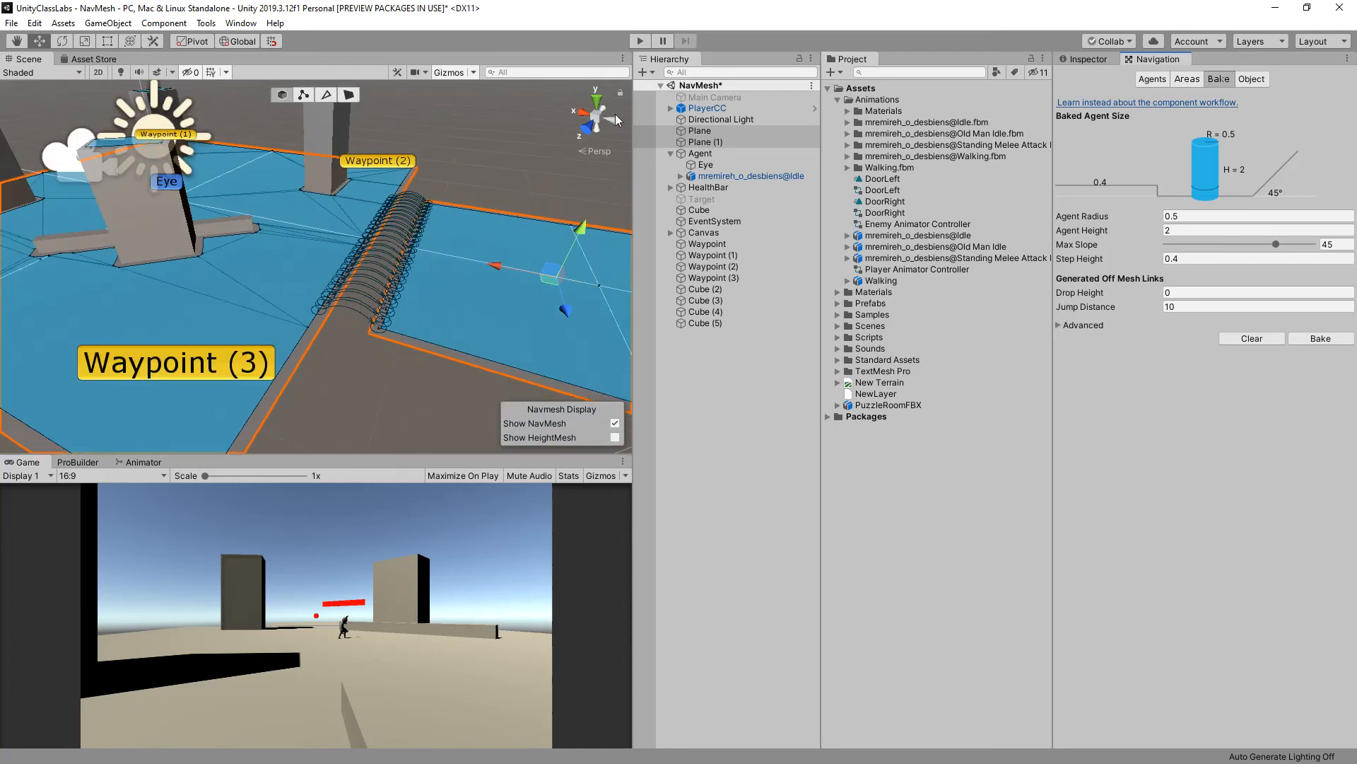
Step: Play-test the scene by moving the player back and forth across the gap so the agent follows, and stop the game
left_click(641, 41)
key("w")
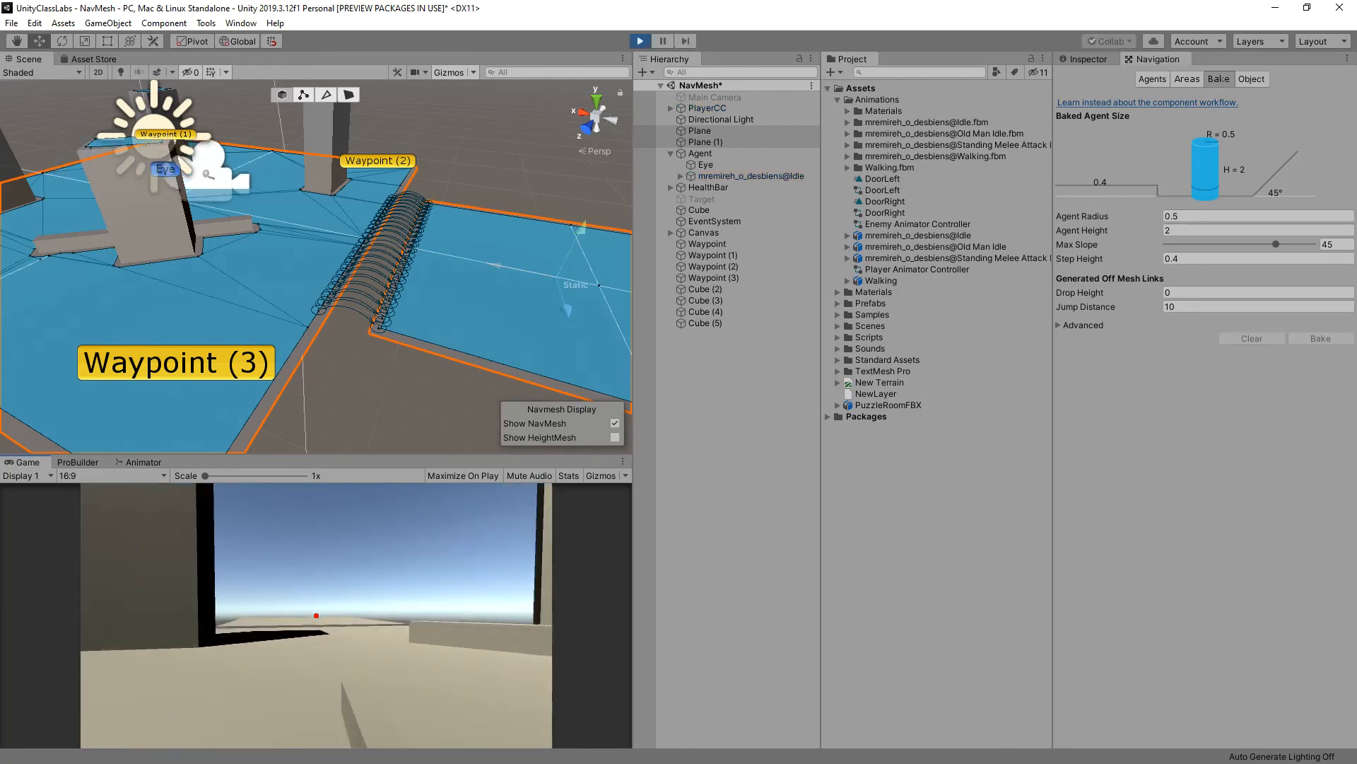
key("w")
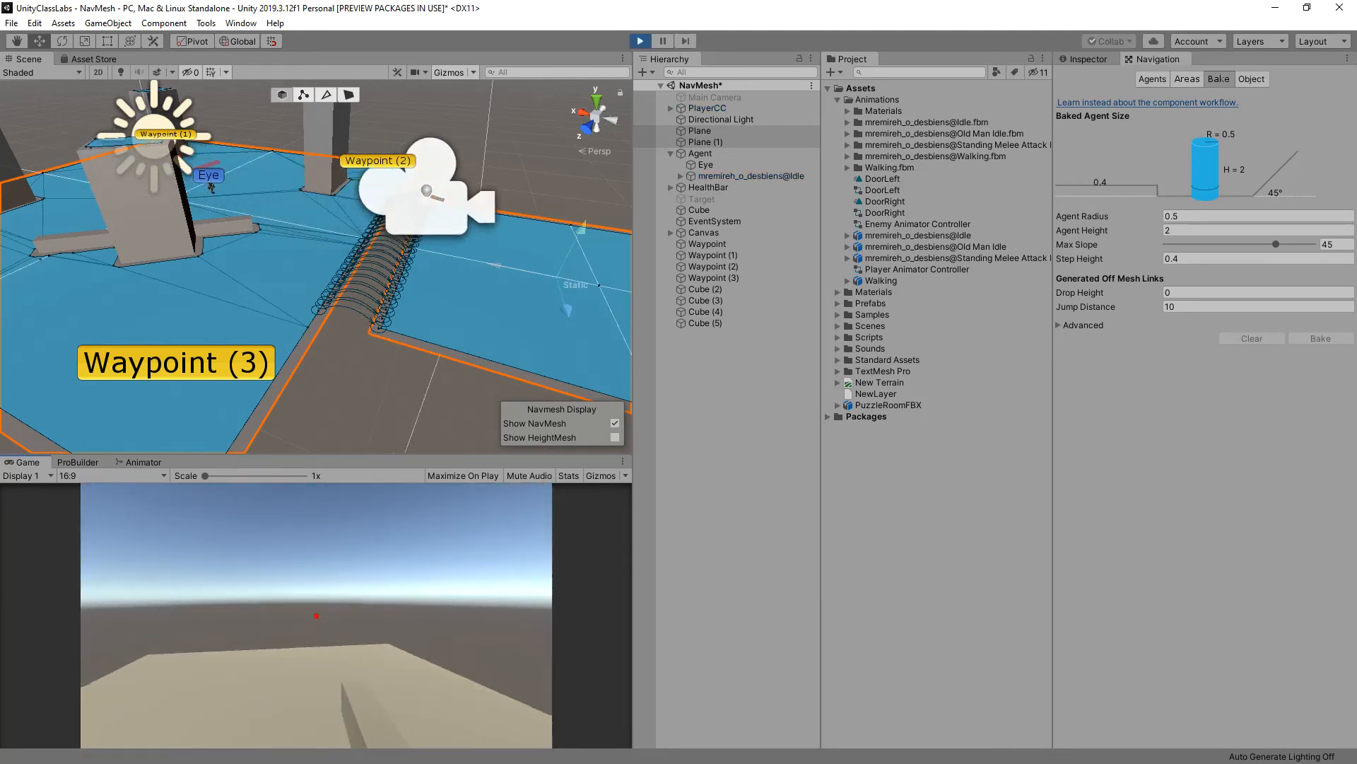
key("w")
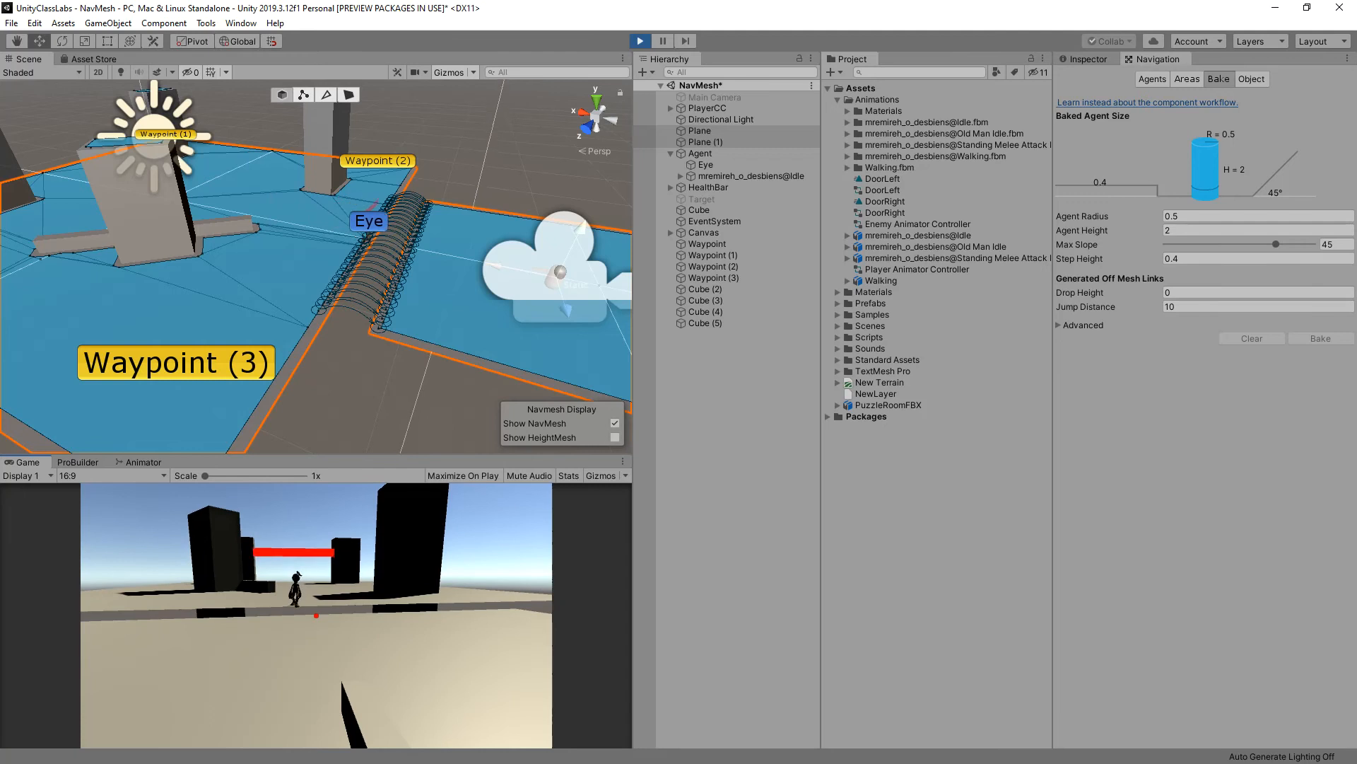
key("w")
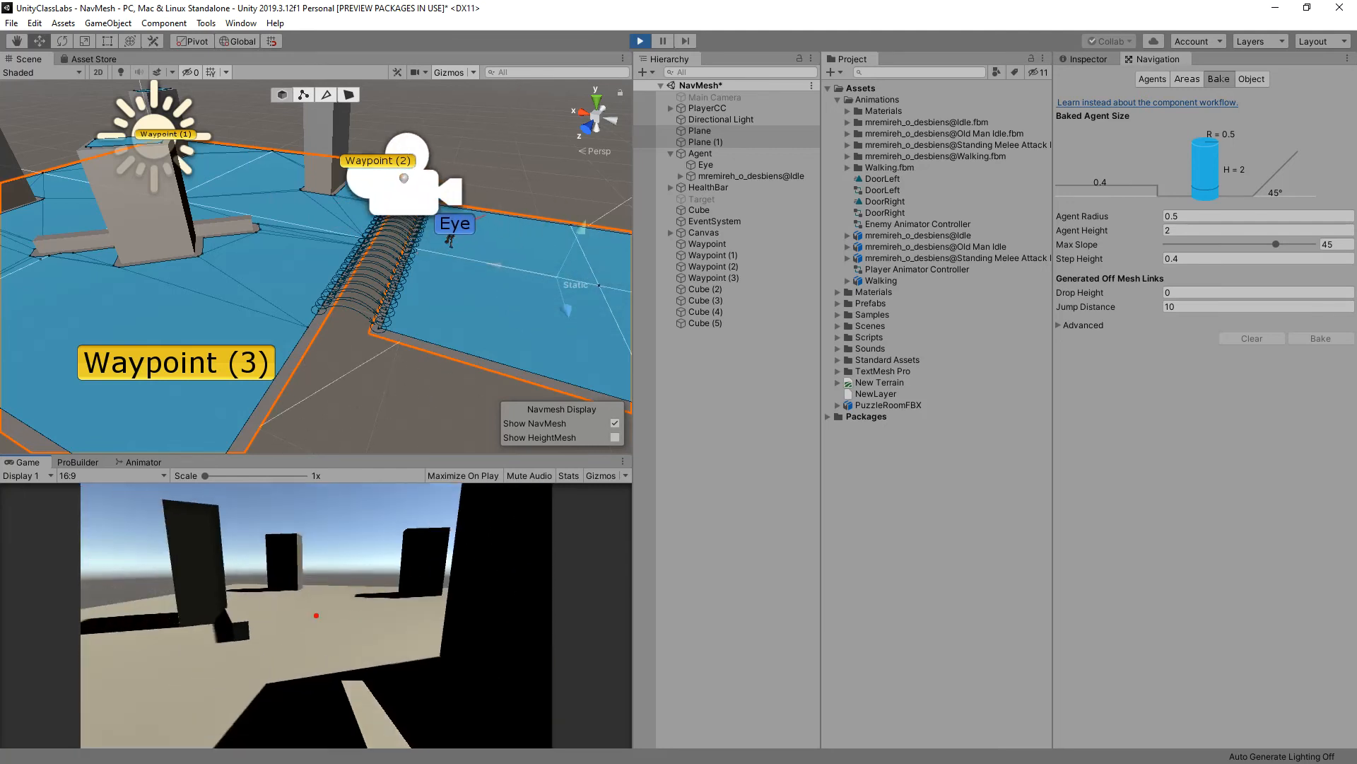
key("w")
key("s")
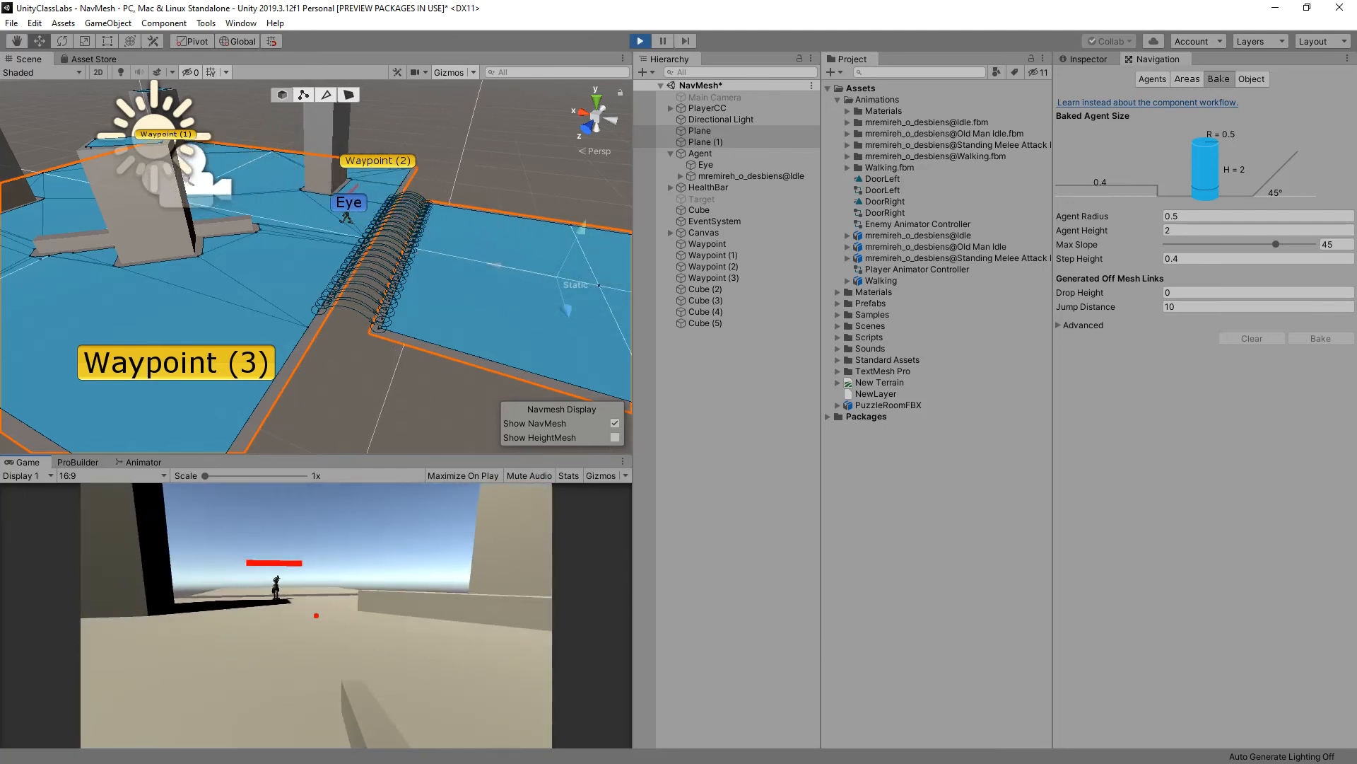
key("w")
key("w")
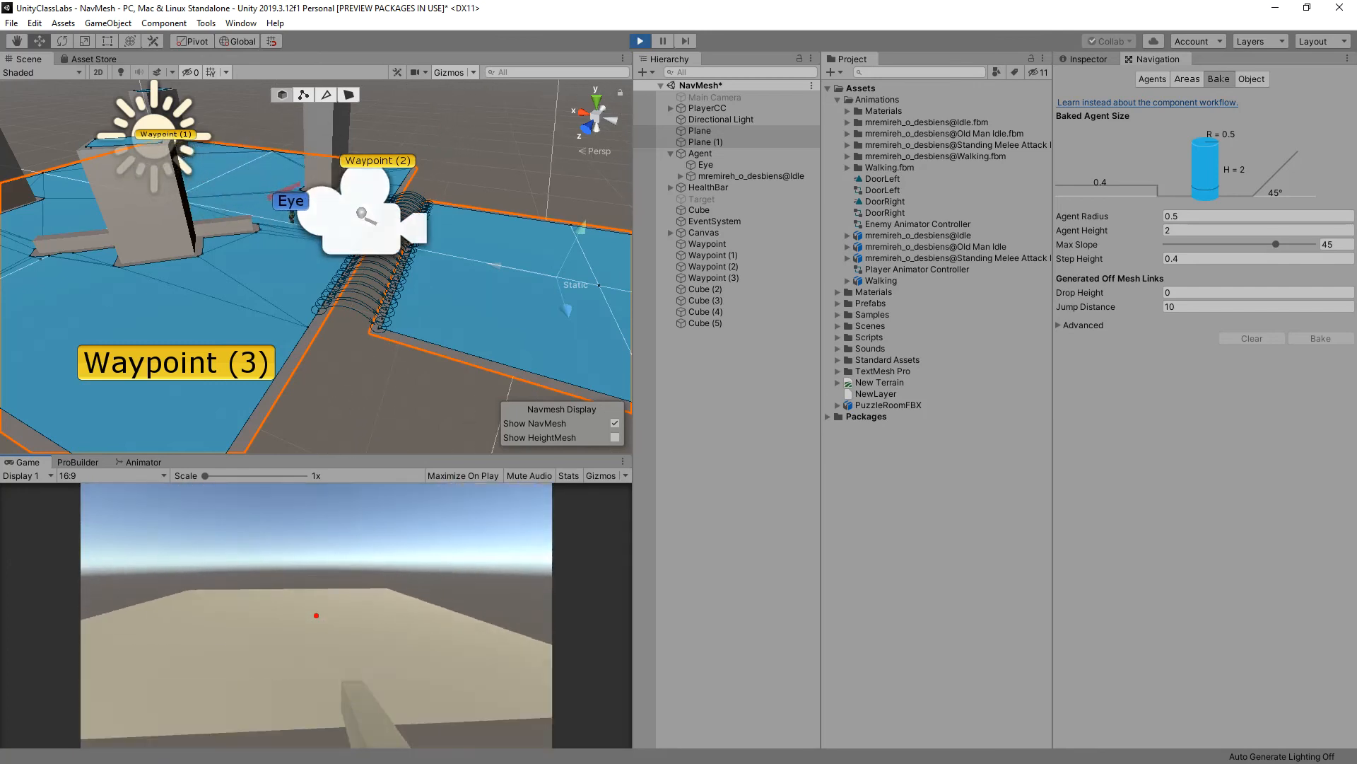
key("w")
key("space")
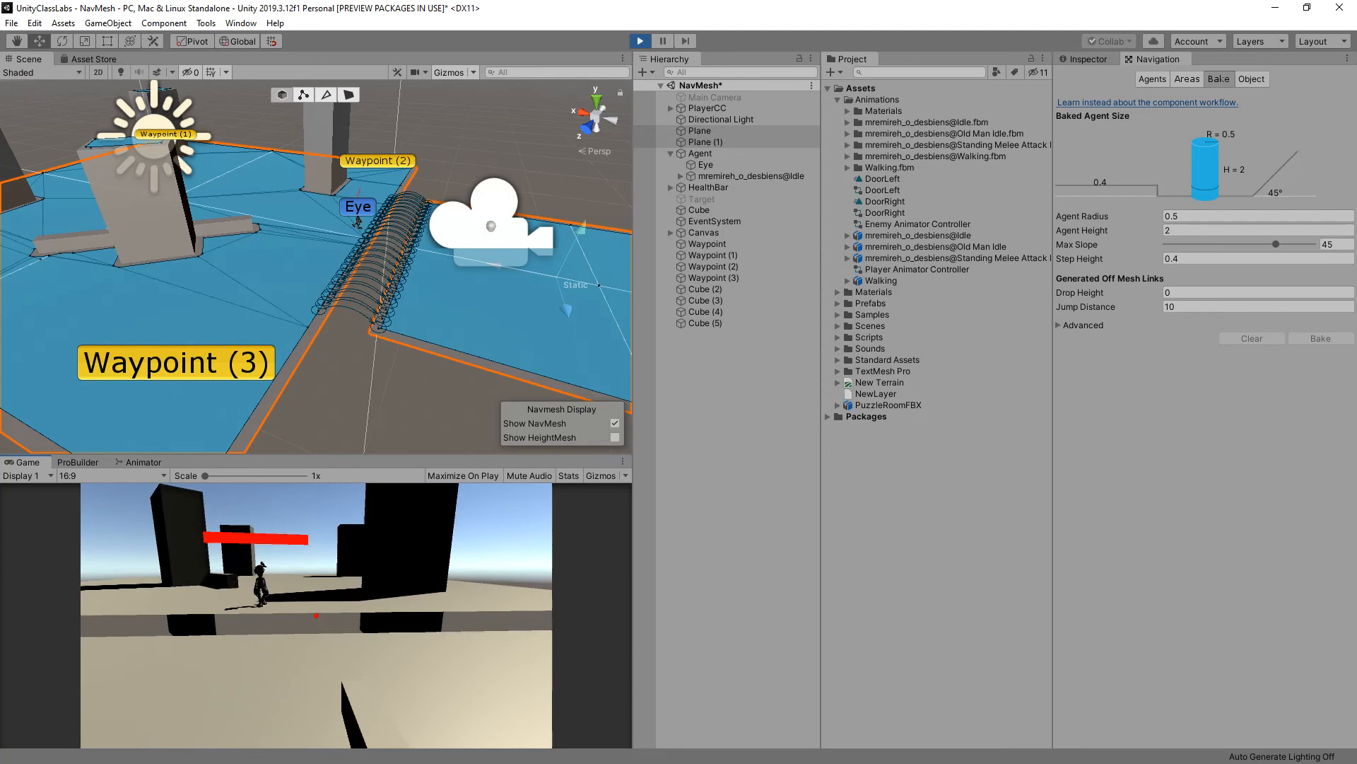
key("w")
key("space")
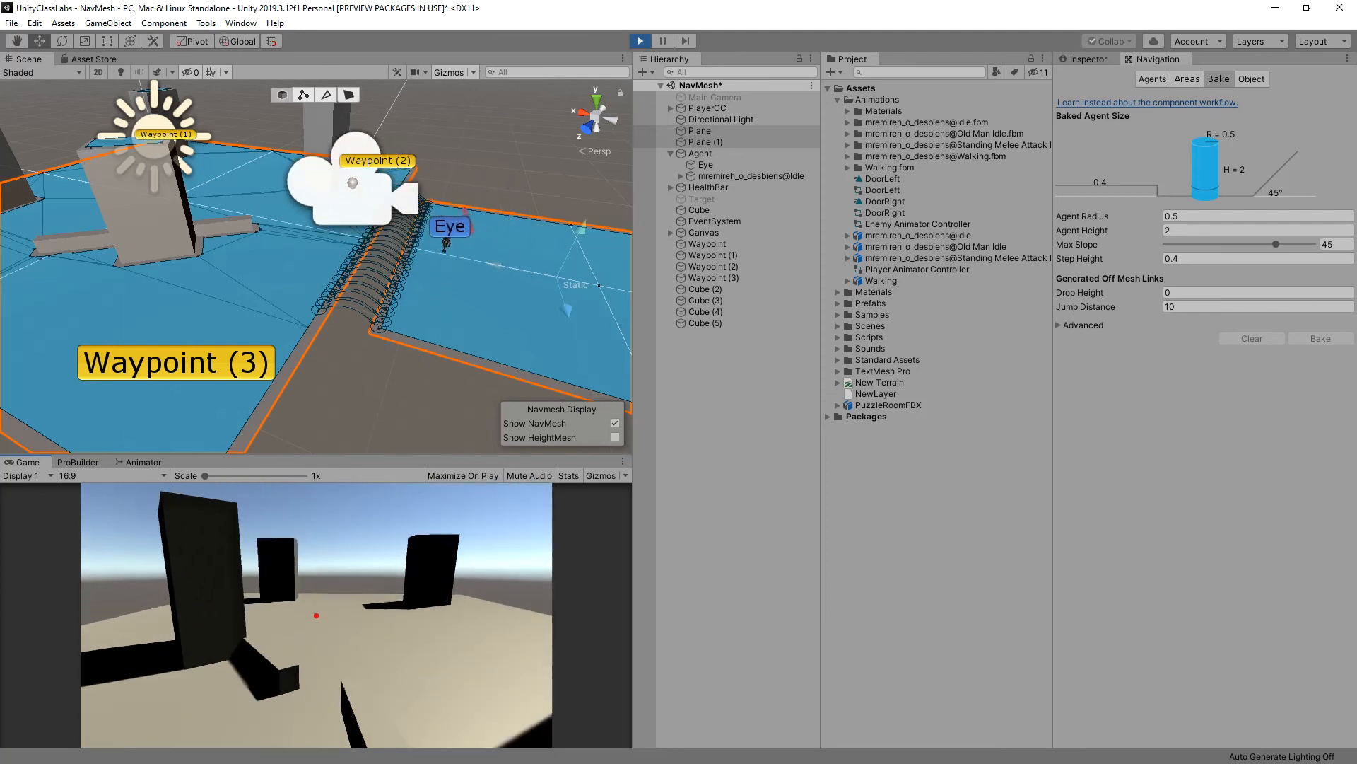
key("w")
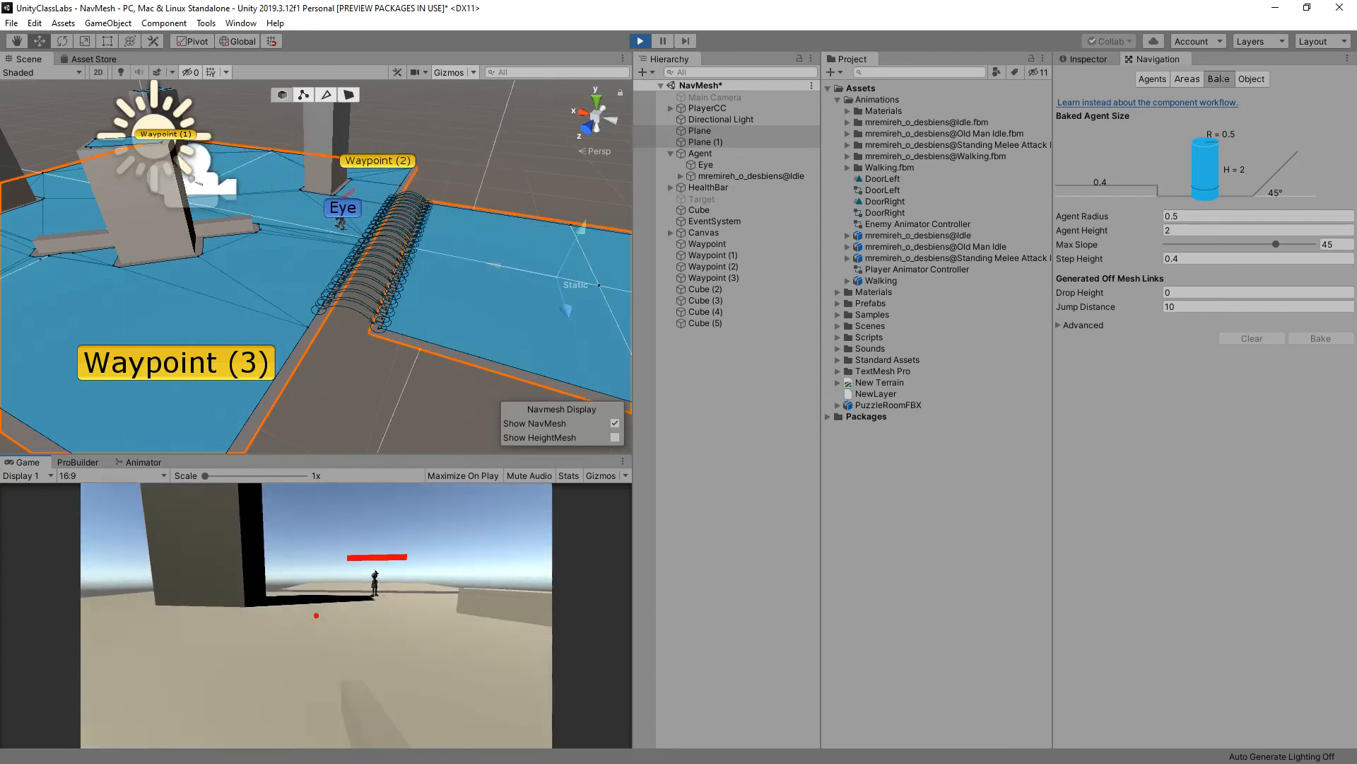
key("s")
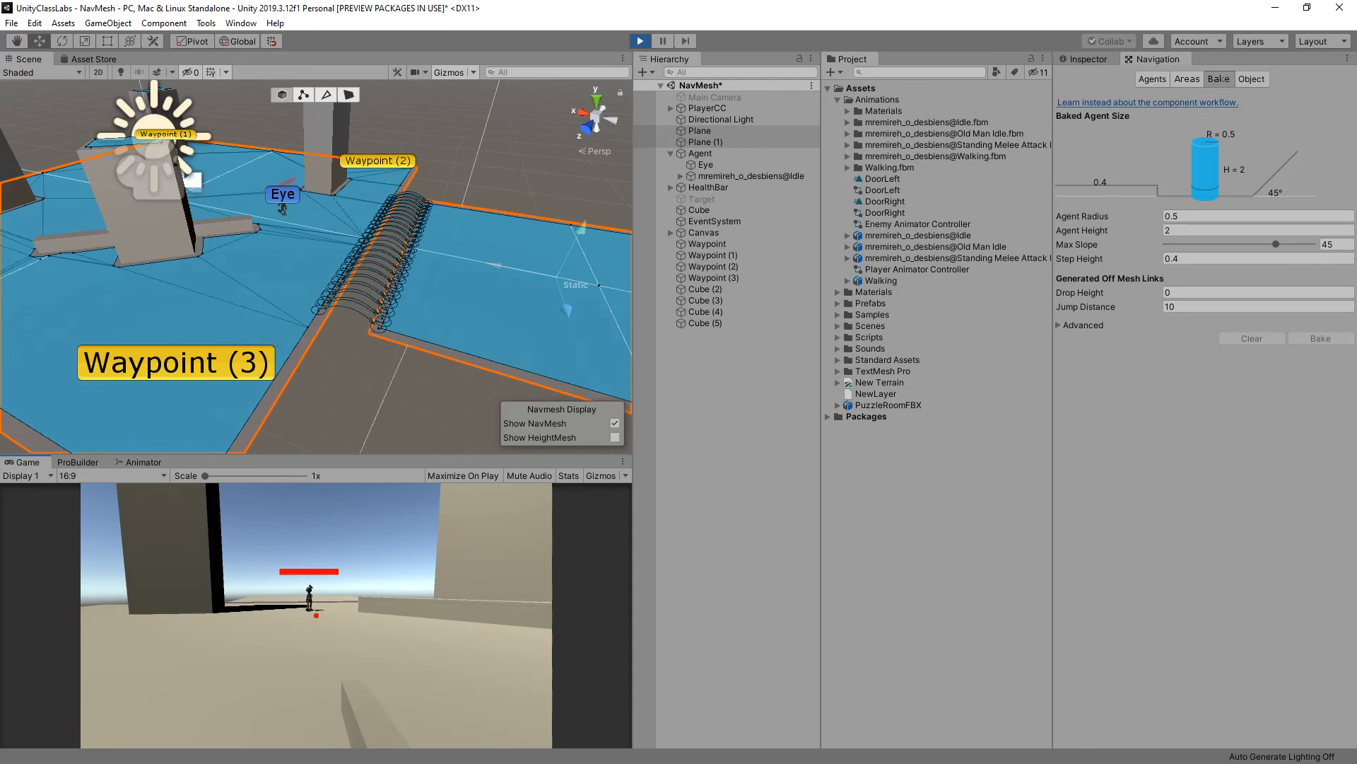
key("ctrl+p")
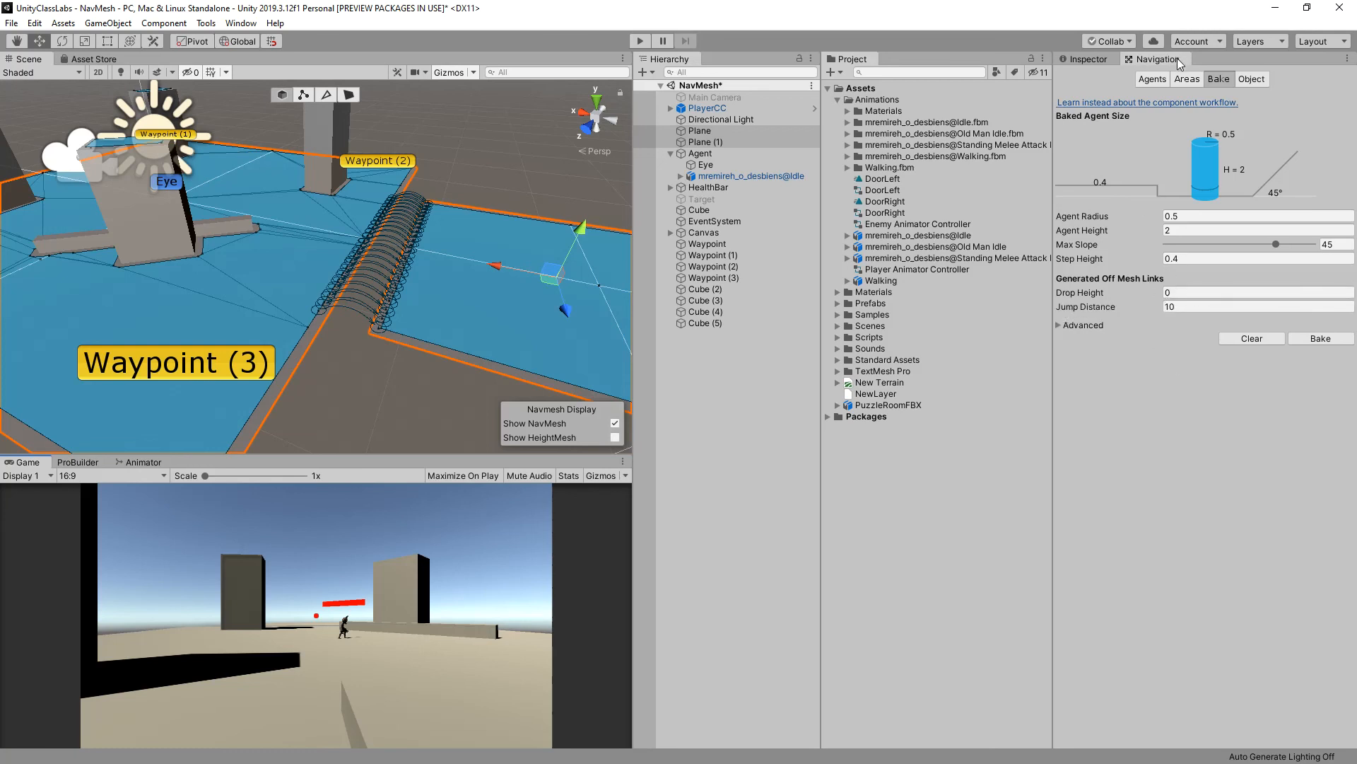
Step: Review the navigation area names and costs and the navigation object settings of the two selected planes
left_click(1186, 80)
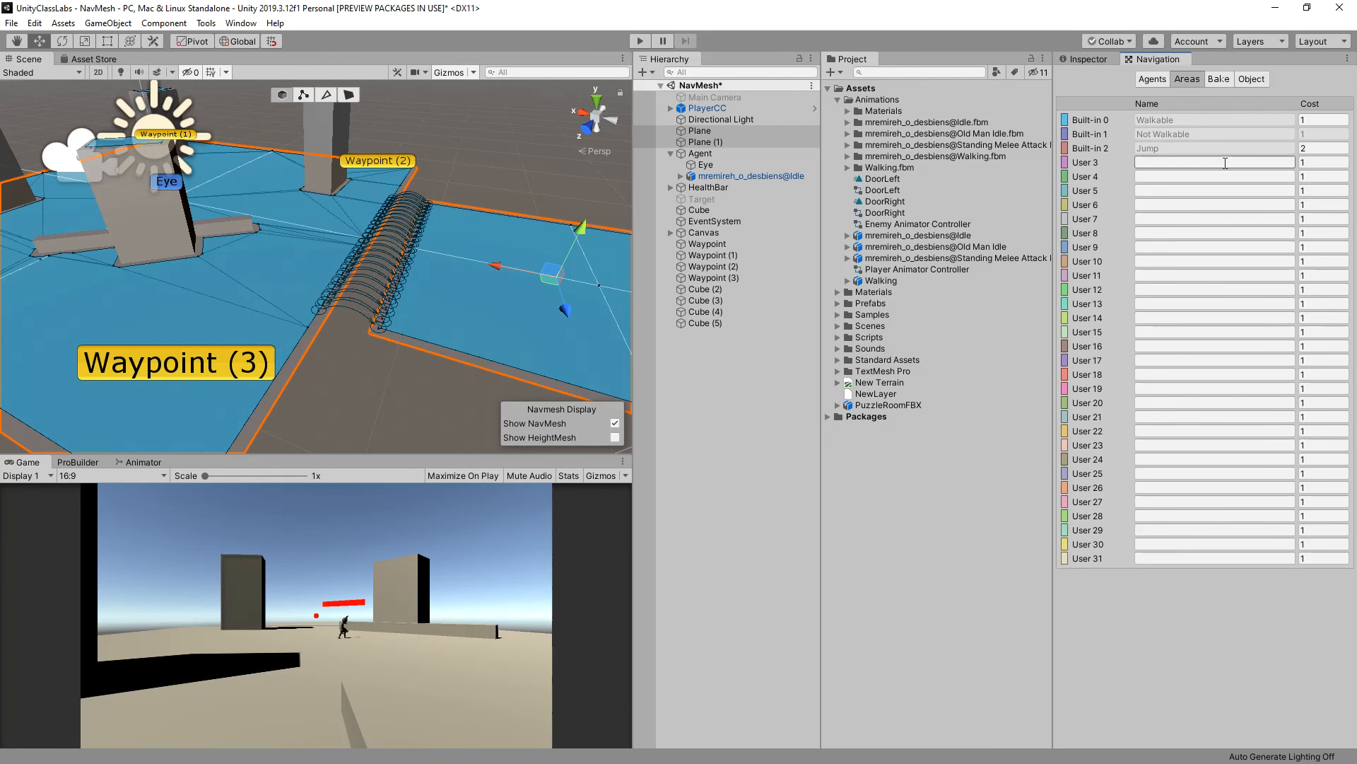
left_click(1249, 78)
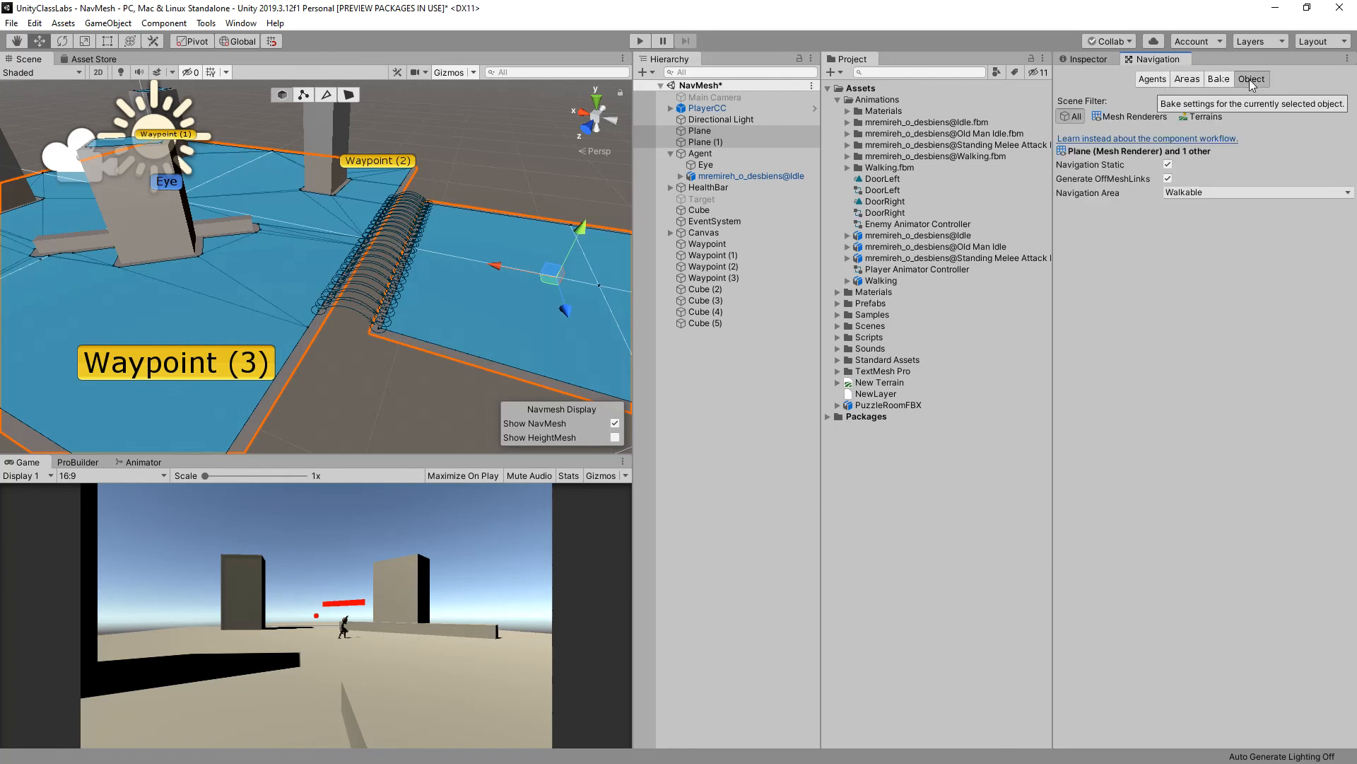